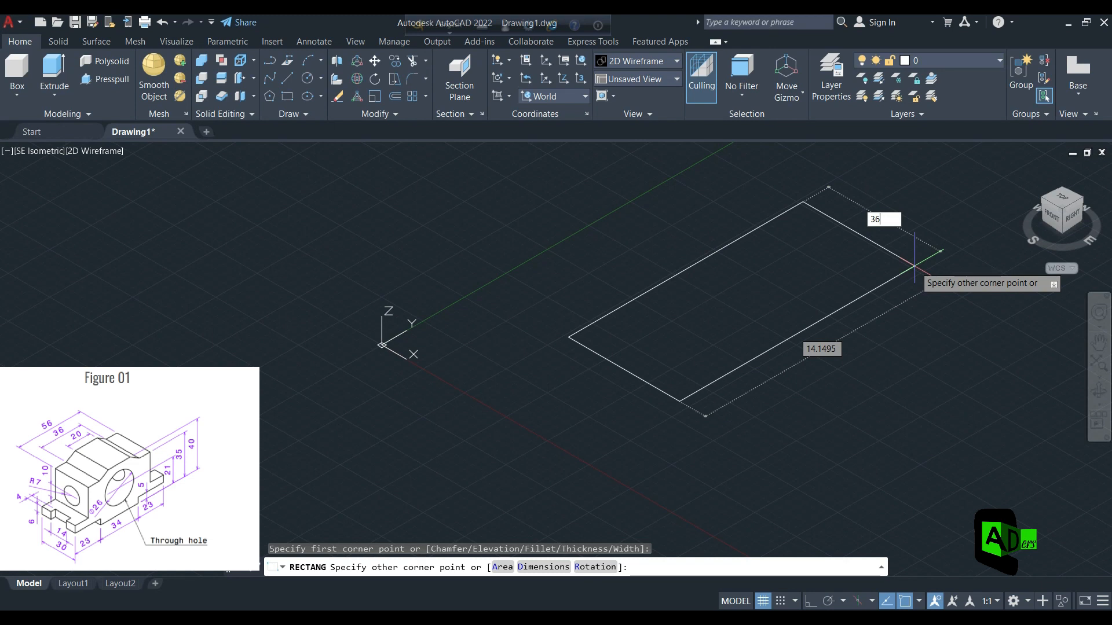
Complete the base rectangle on the ground plane with dimensions of 36 by 80.
text(80)
key(Return)
scroll(914, 267, down, 6)
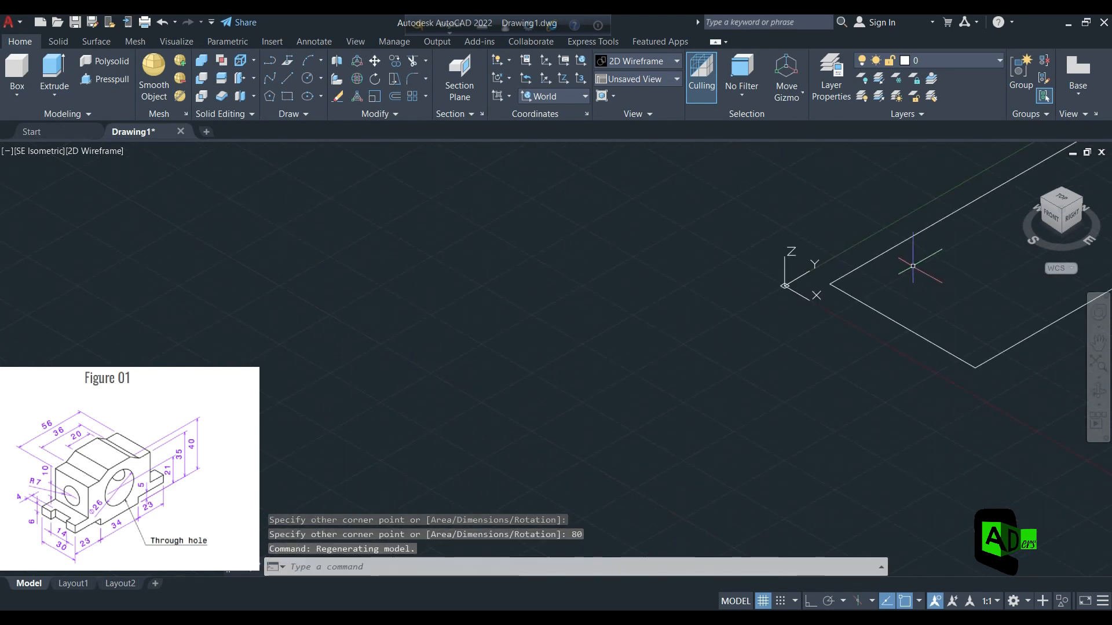
key(Escape)
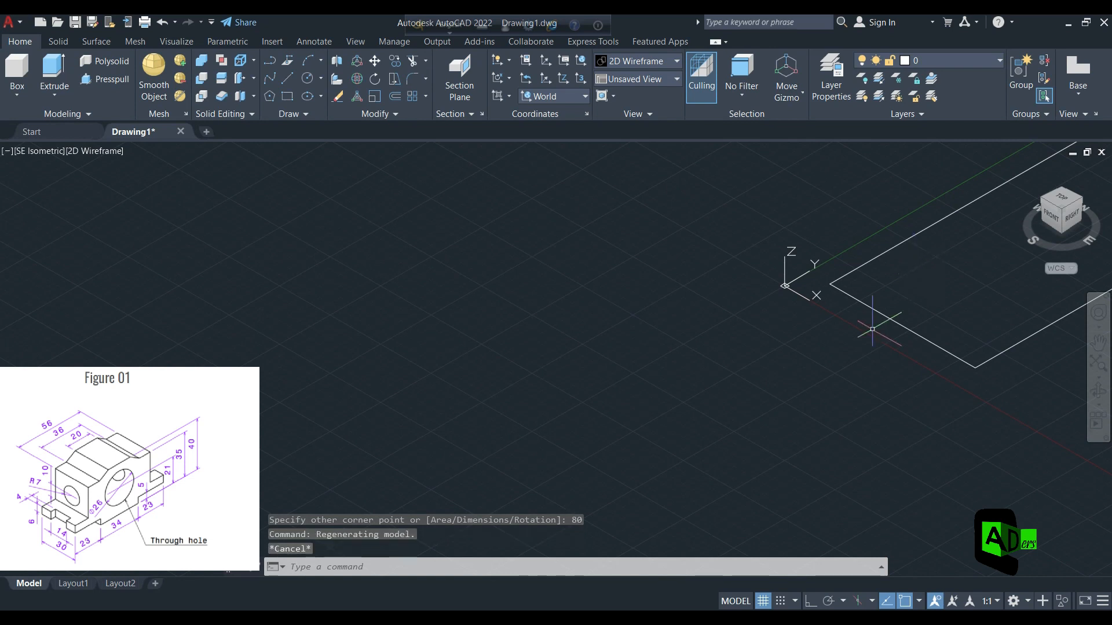
middle_drag(944, 281, 513, 404)
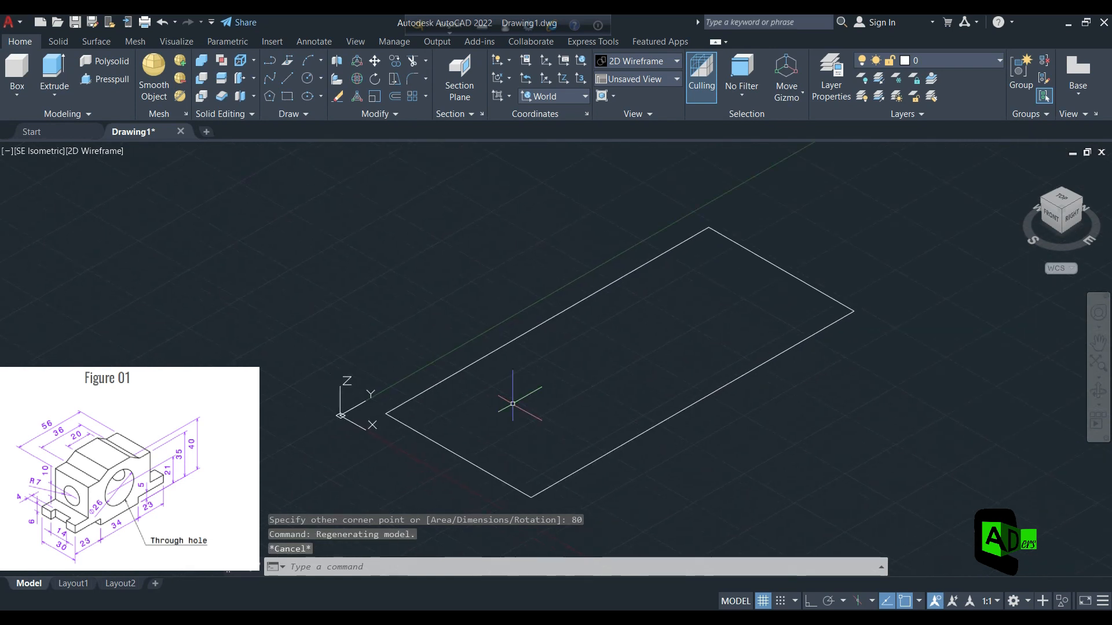
Extrude the base rectangle to a height of 40 to form a solid block.
click(53, 68)
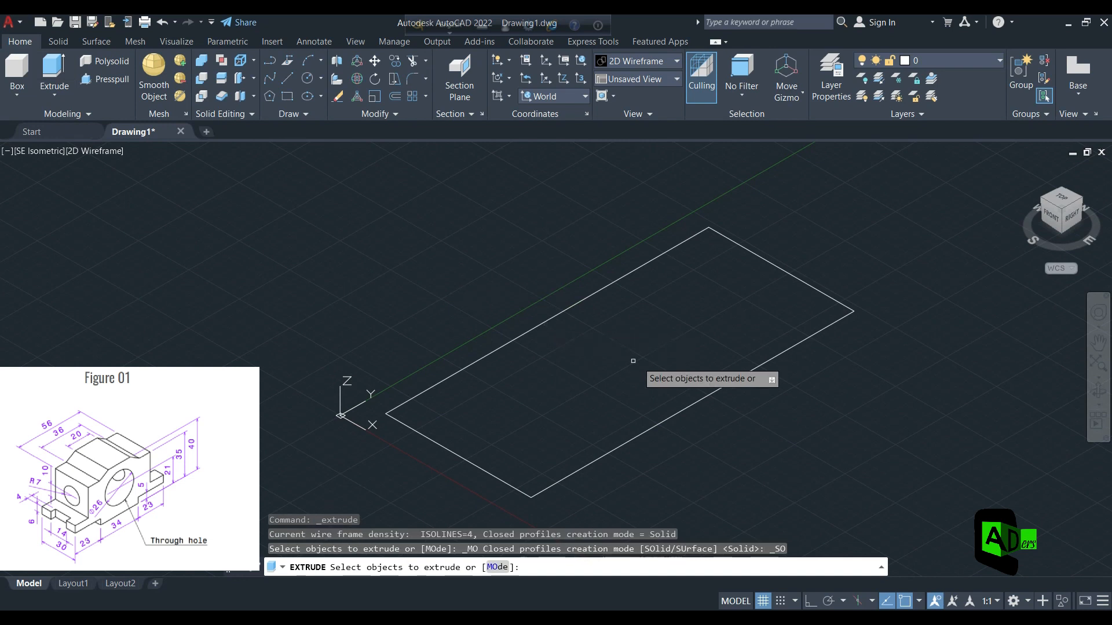
click(714, 390)
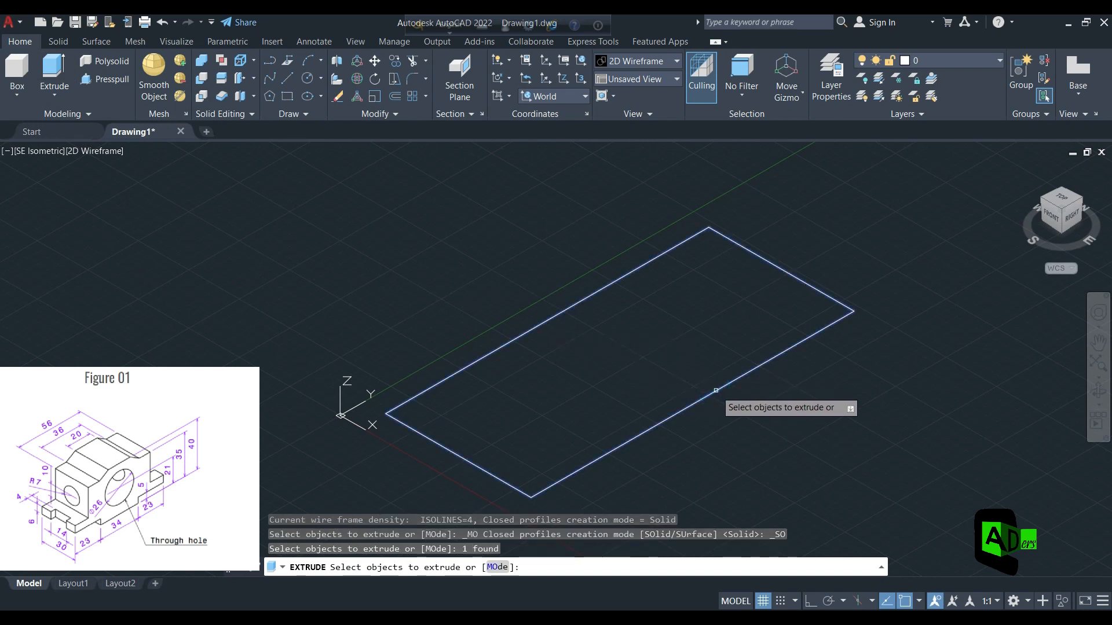
key(Return)
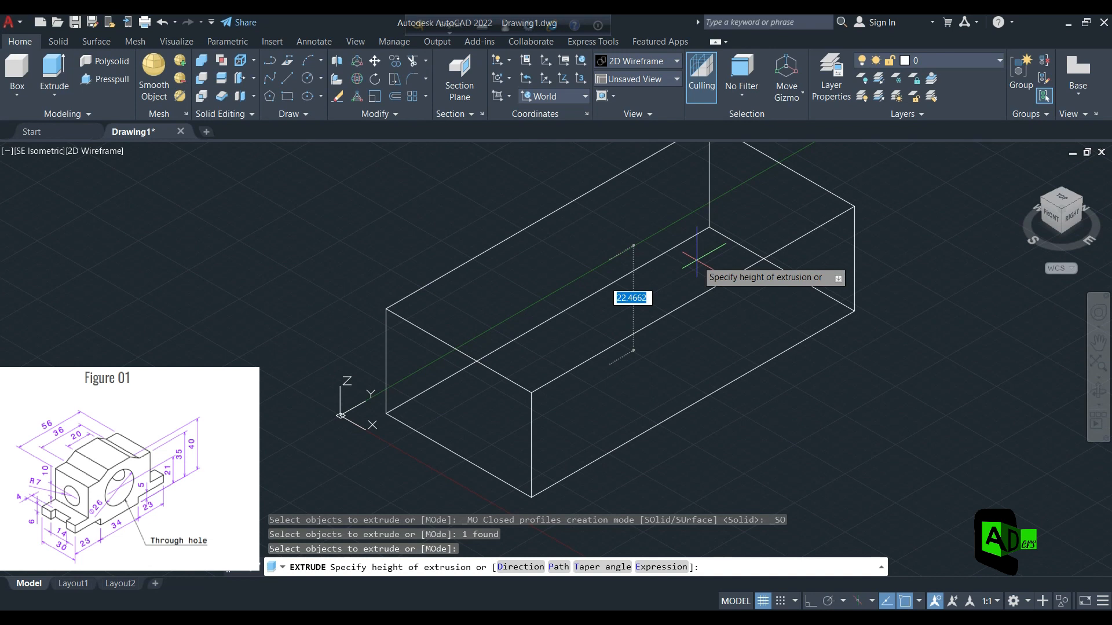
key(Return)
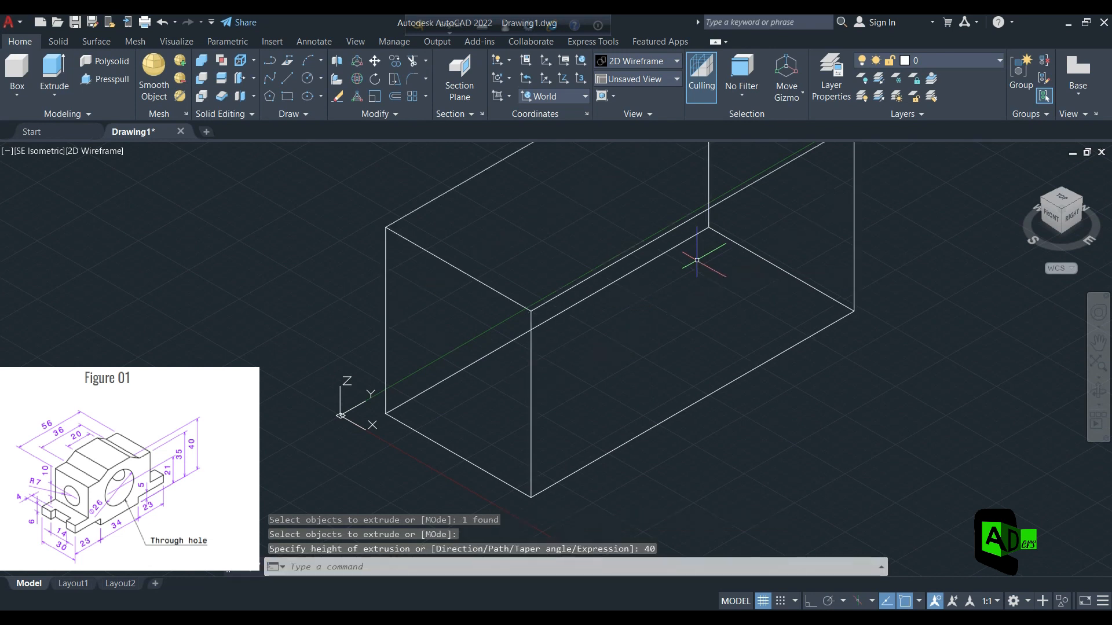
key(Escape)
scroll(718, 249, down, 1)
scroll(770, 237, up, 1)
scroll(752, 235, down, 1)
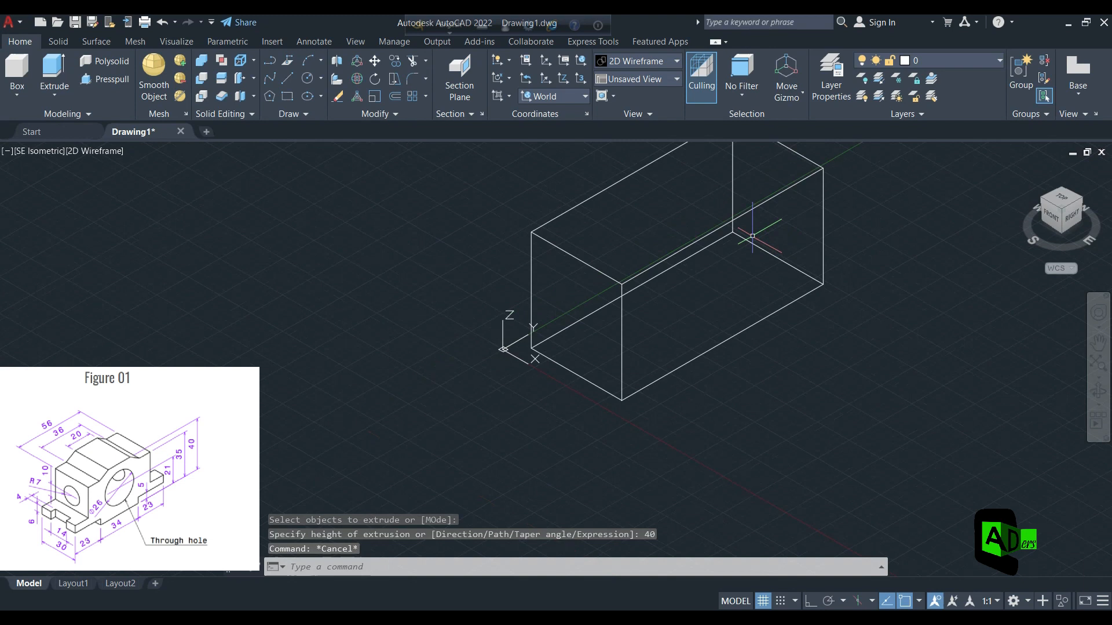
Display the model in the Shaded visual style.
click(50, 152)
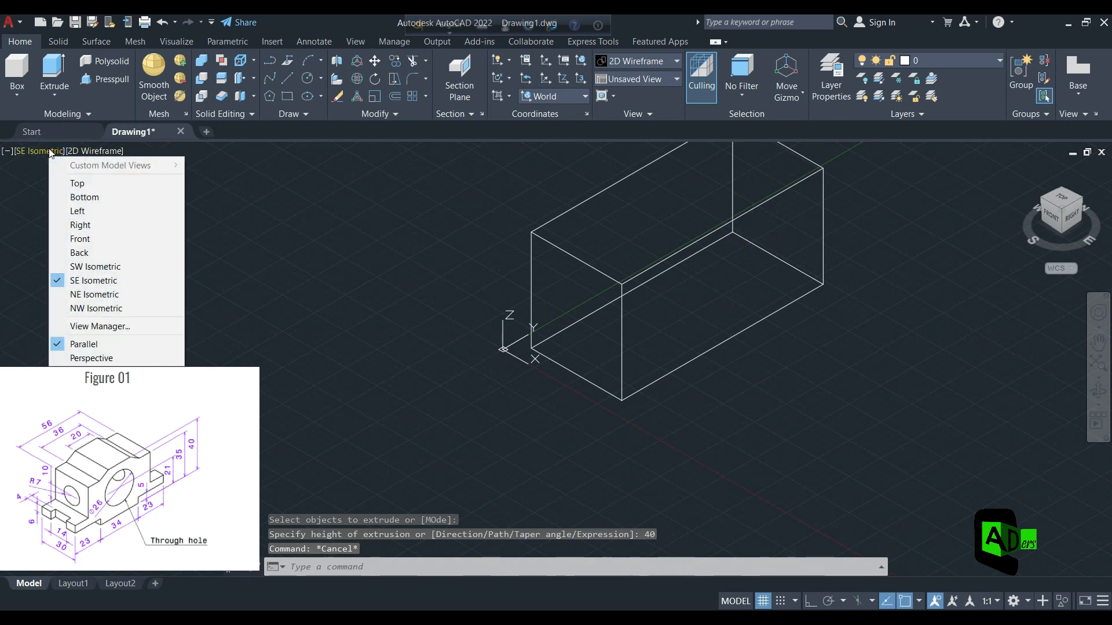
click(83, 152)
click(137, 234)
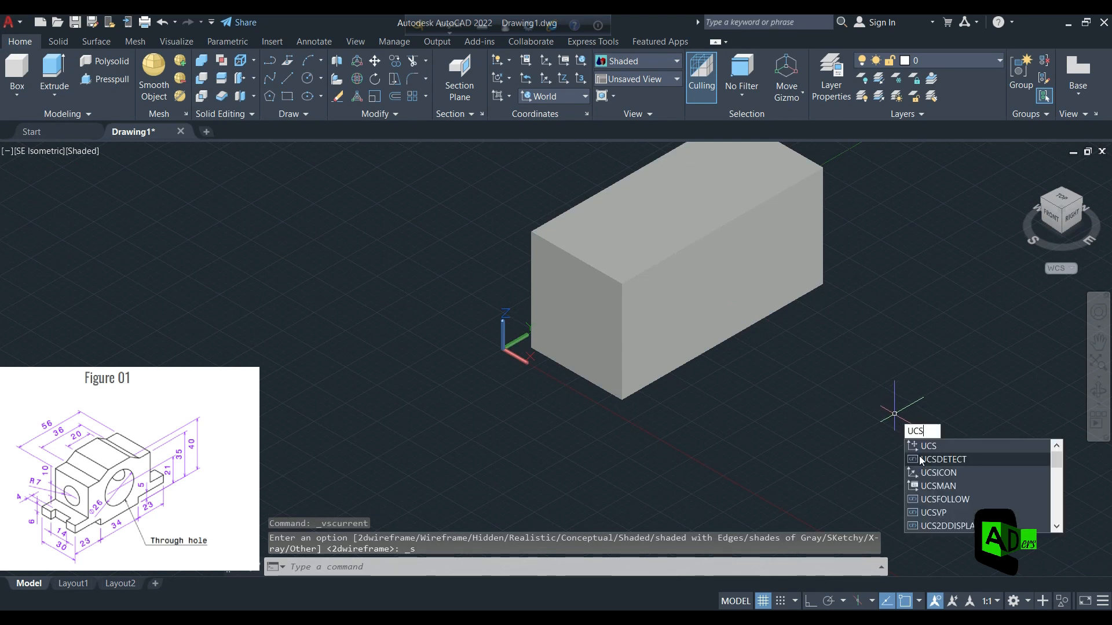
Set the UCSDETECT system variable to 1.
click(922, 456)
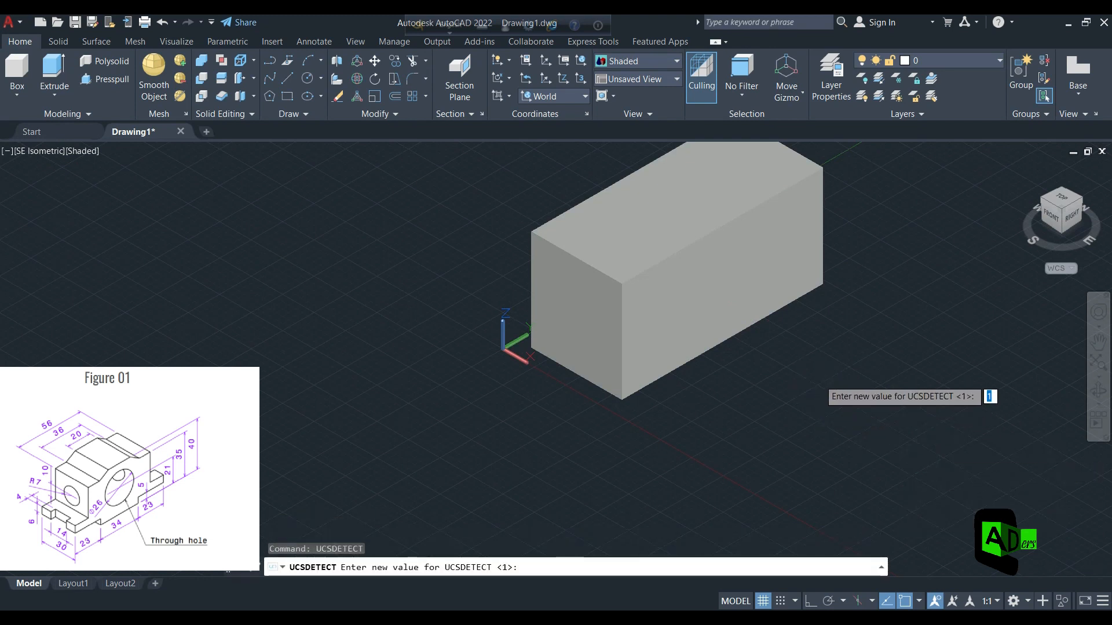
key(Return)
Draw a rectangle 23 long and 5 high on the block's long side face, starting at its lower corner nearest the origin.
shift+middle_drag(819, 373, 724, 364)
shift+middle_drag(897, 300, 899, 274)
middle_drag(894, 242, 775, 358)
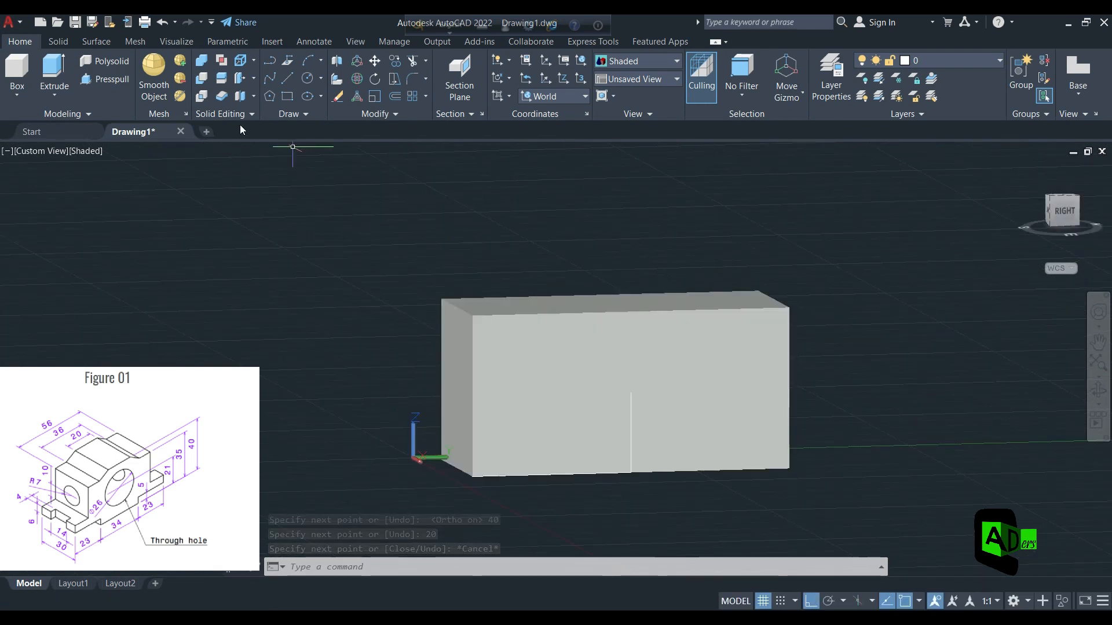
click(286, 97)
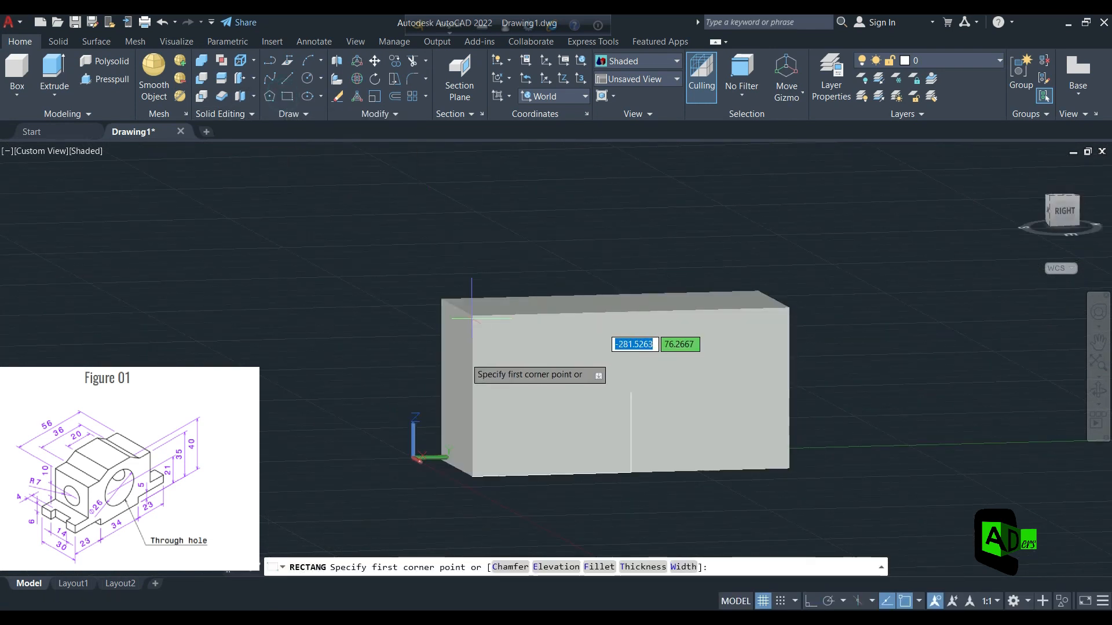
click(473, 477)
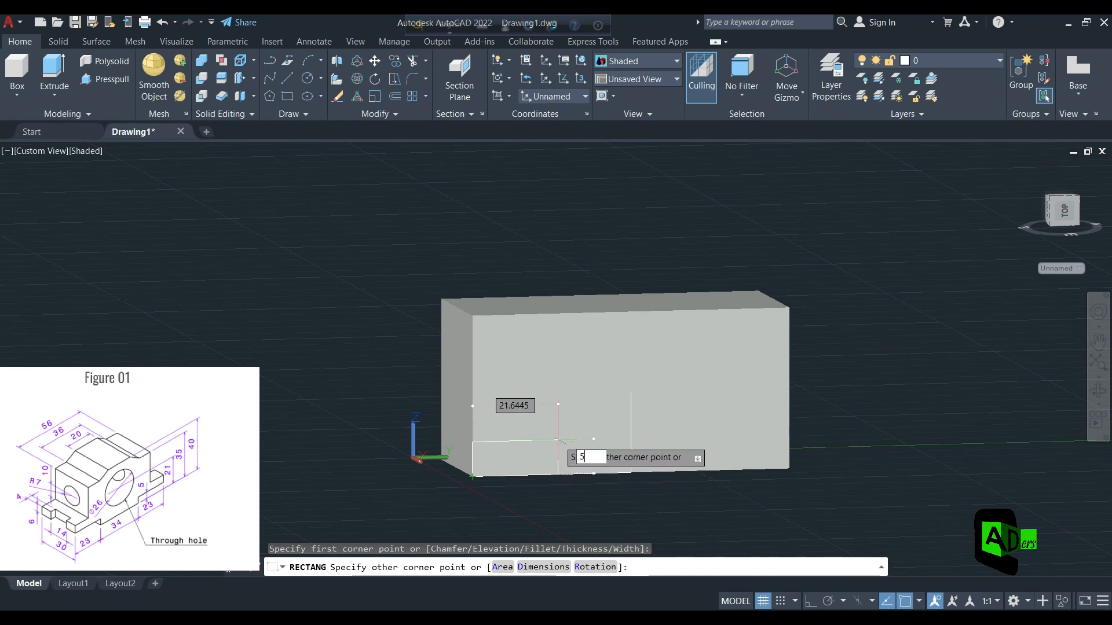
key(Tab)
text(23)
key(Return)
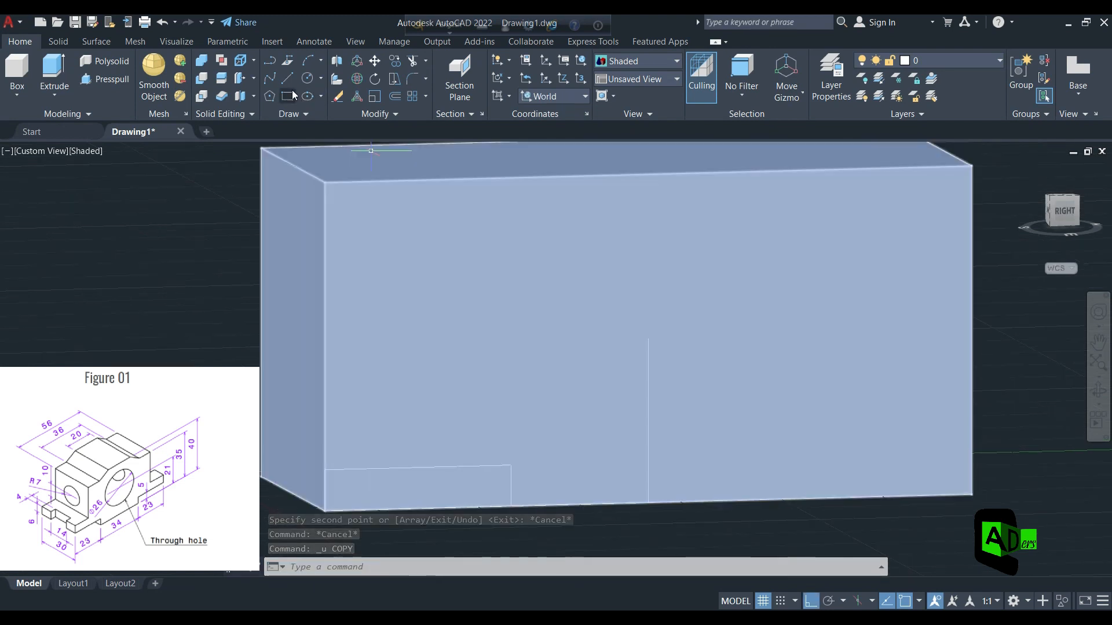
Draw a matching rectangle 23 long and 5 high from the opposite lower corner of the same side face.
click(287, 94)
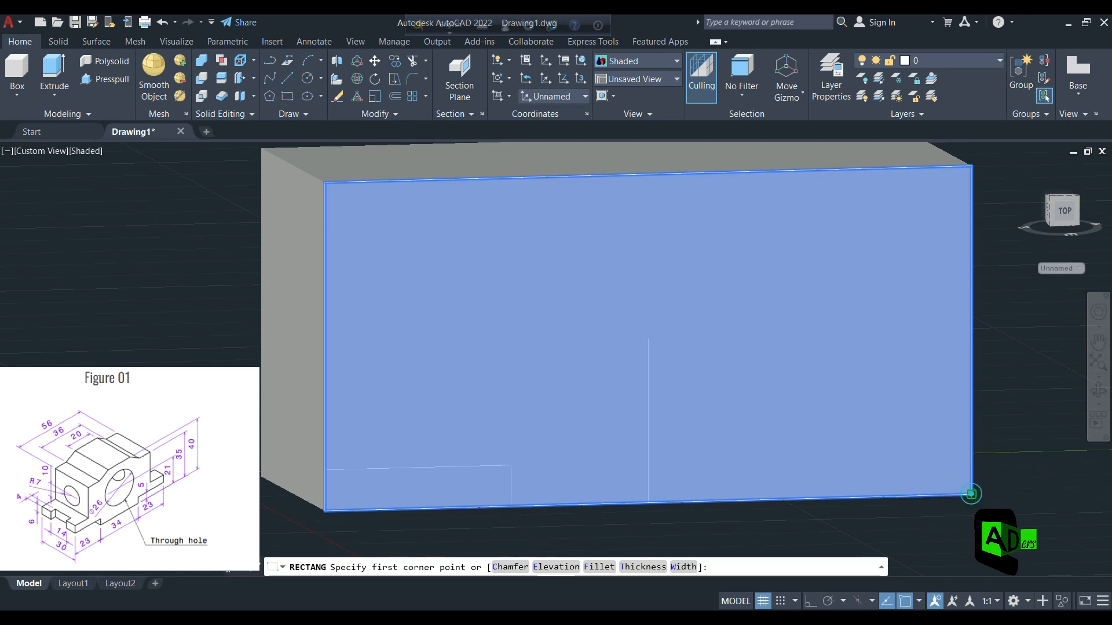
click(970, 495)
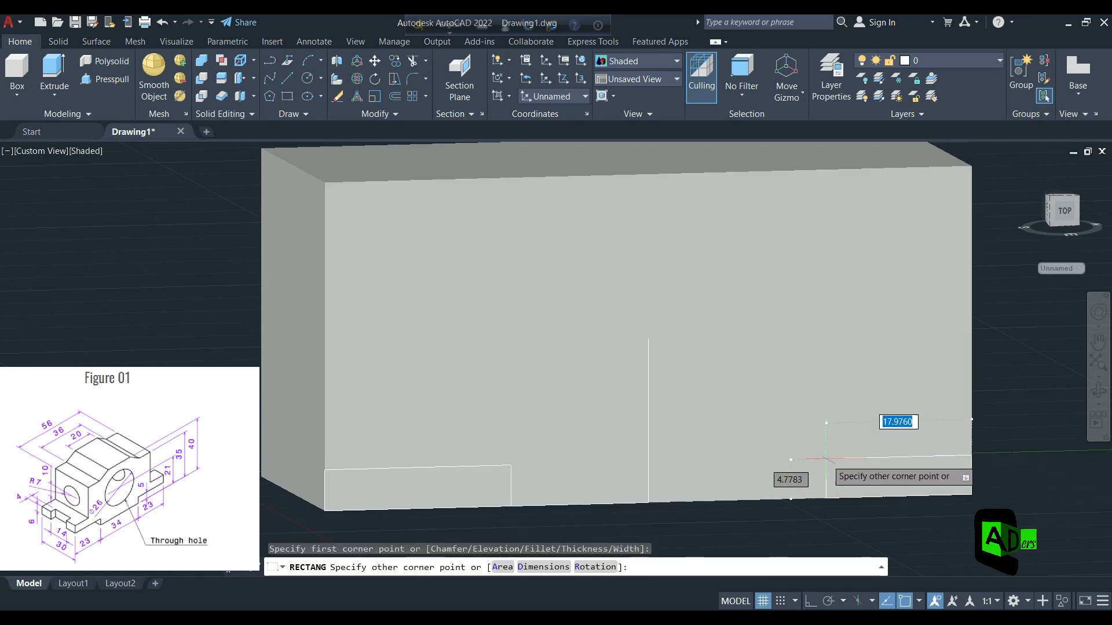
text(23)
key(Tab)
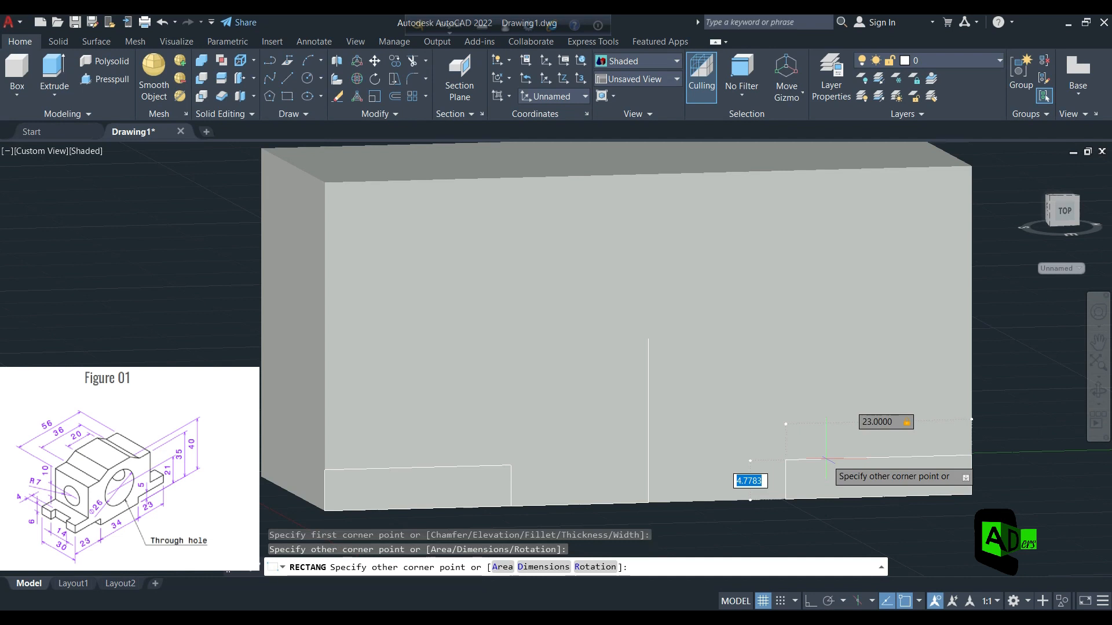
text(5)
key(Return)
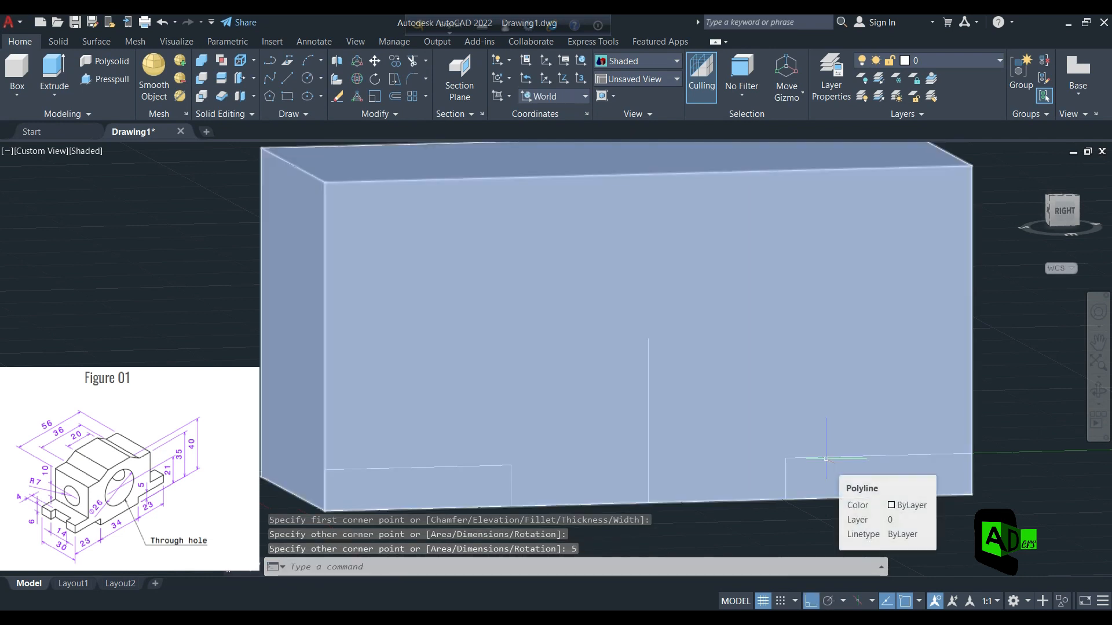
key(Escape)
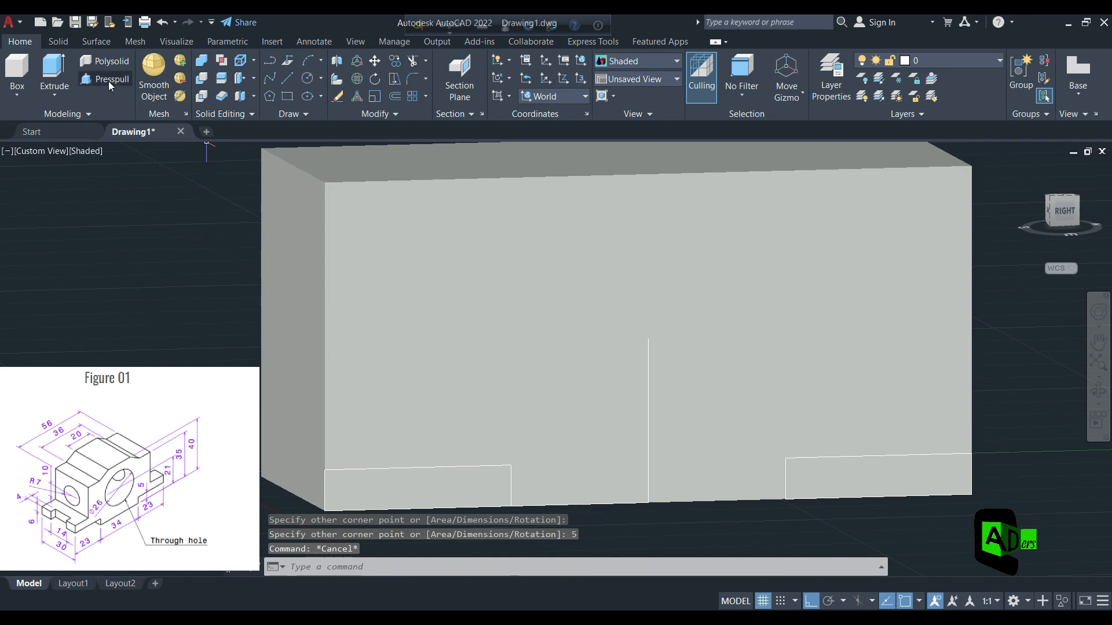
Cut both lower corner rectangles through the full depth of the block with Presspull.
click(109, 79)
click(394, 479)
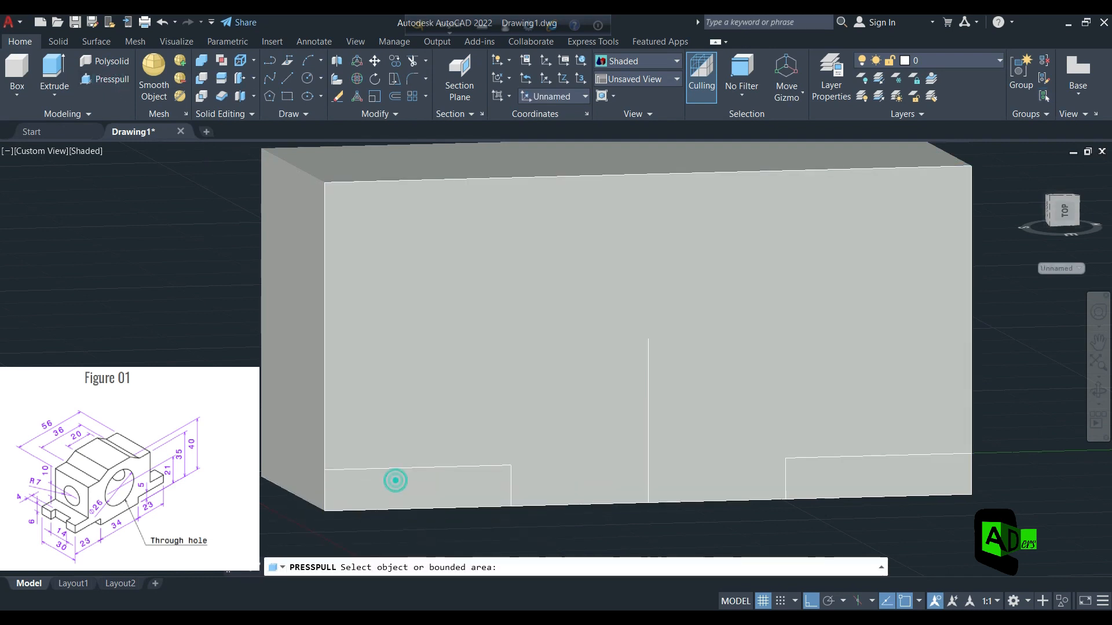
click(252, 382)
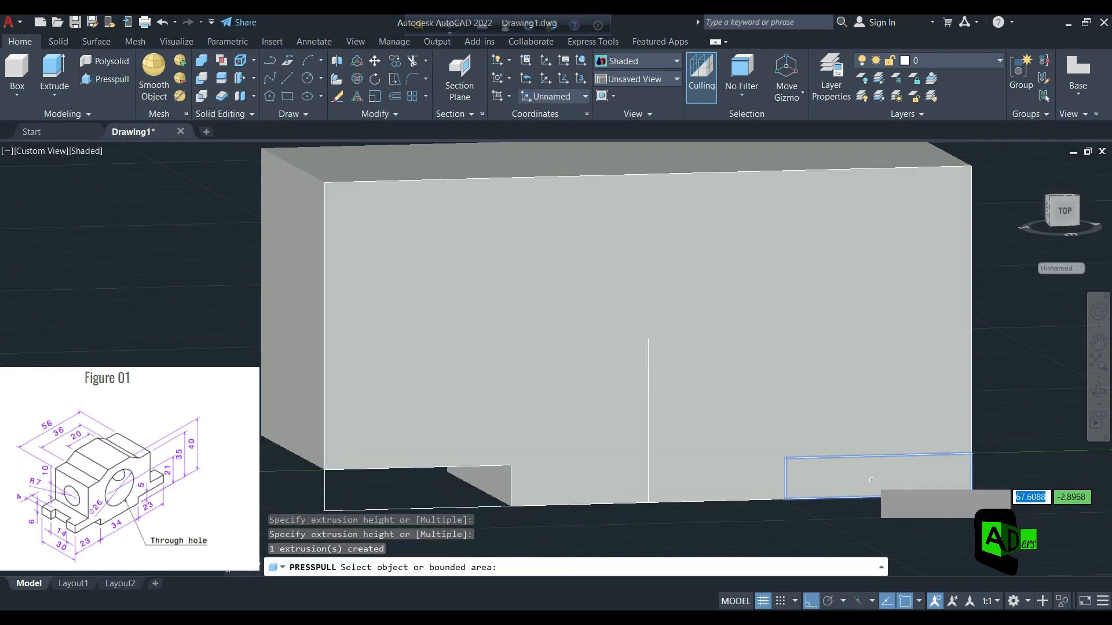
click(866, 486)
click(459, 344)
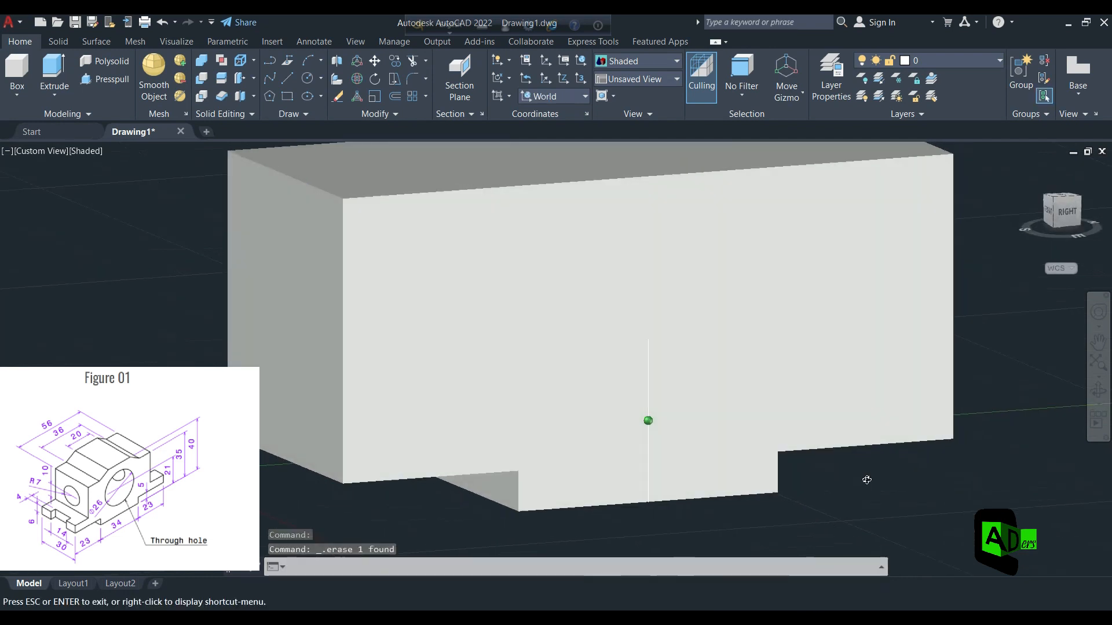
Draw a vertical line 6 long upward from the side face's lower corner above the notch nearest the origin.
shift+middle_drag(865, 479, 867, 478)
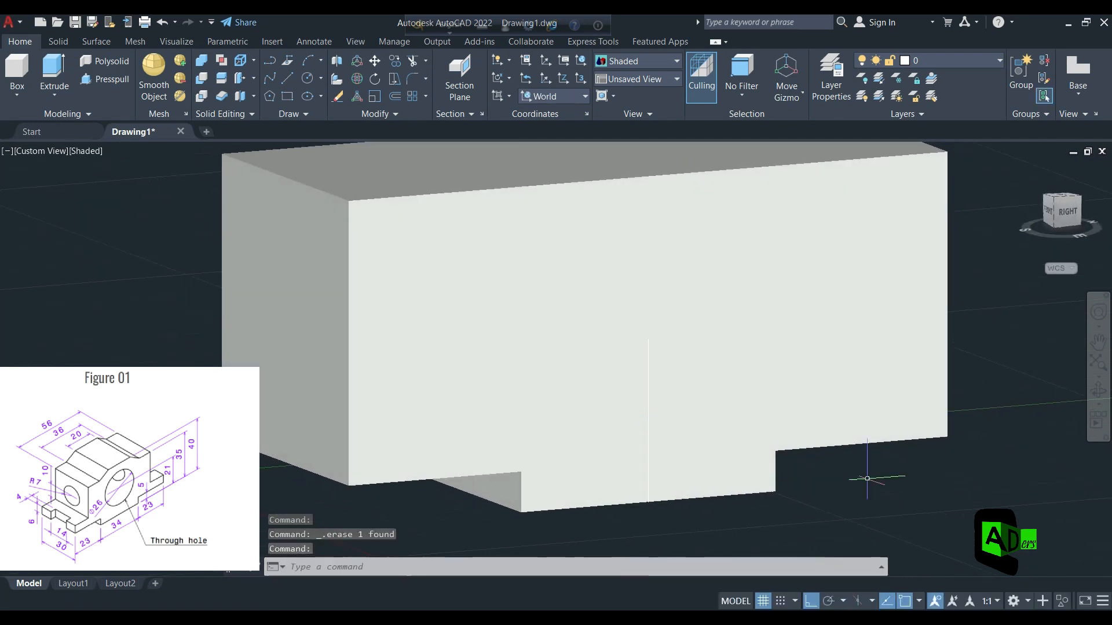
click(288, 78)
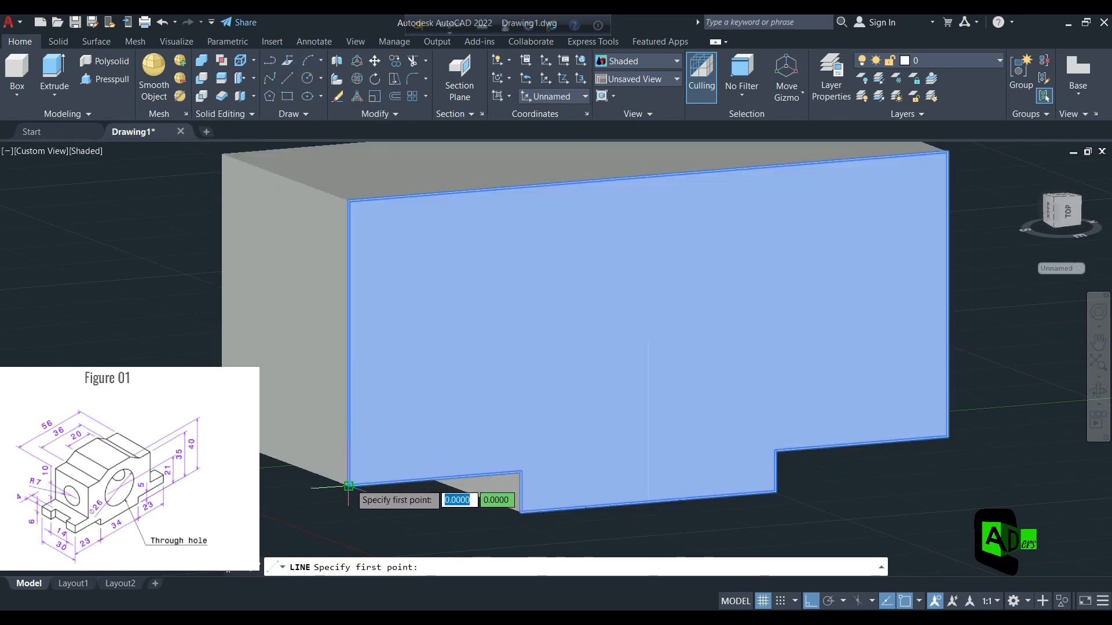
click(349, 485)
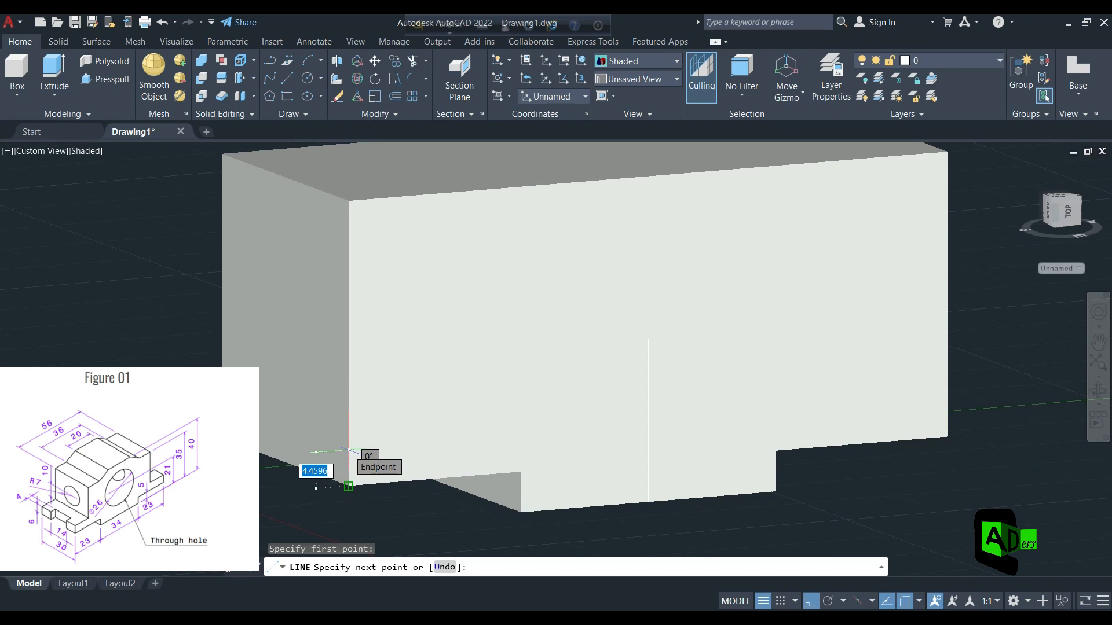
text(6)
key(Return)
key(Escape)
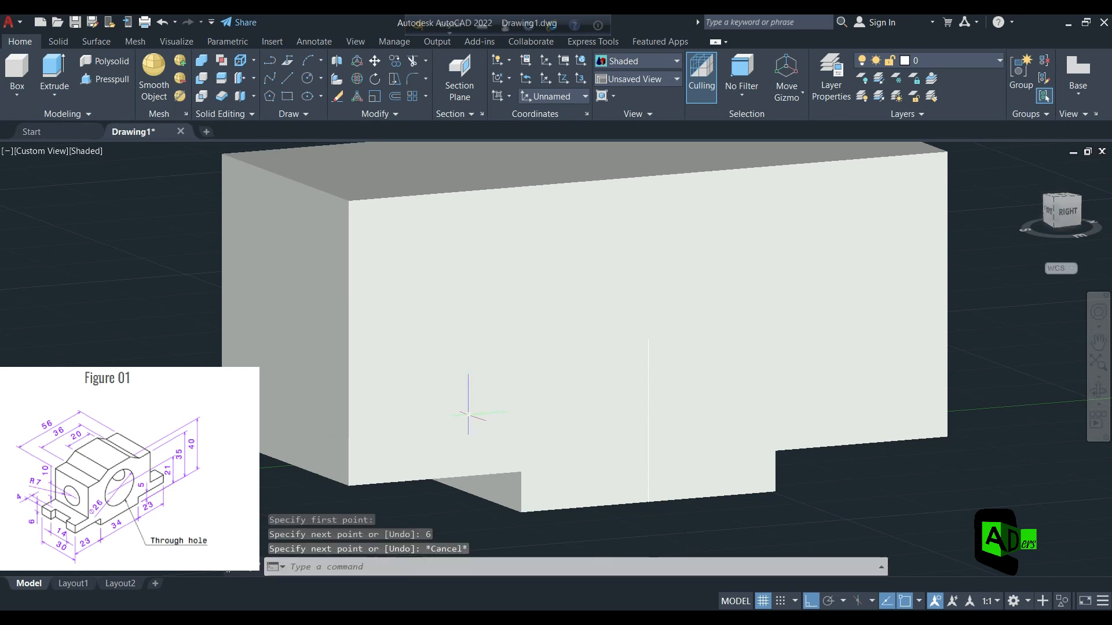
shift+middle_drag(490, 507, 498, 443)
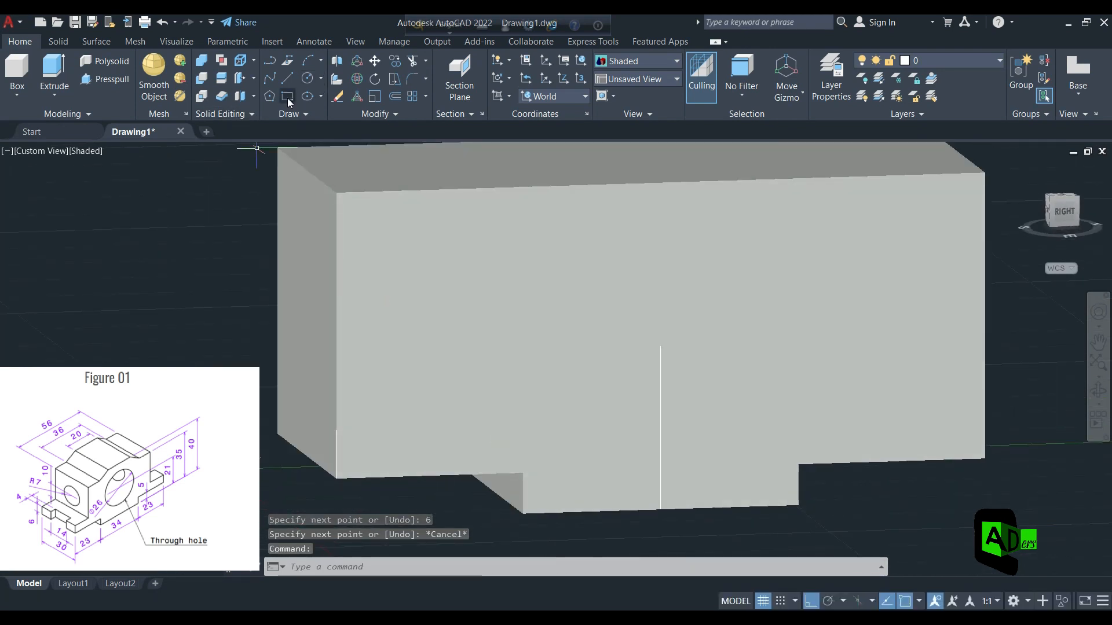
click(288, 97)
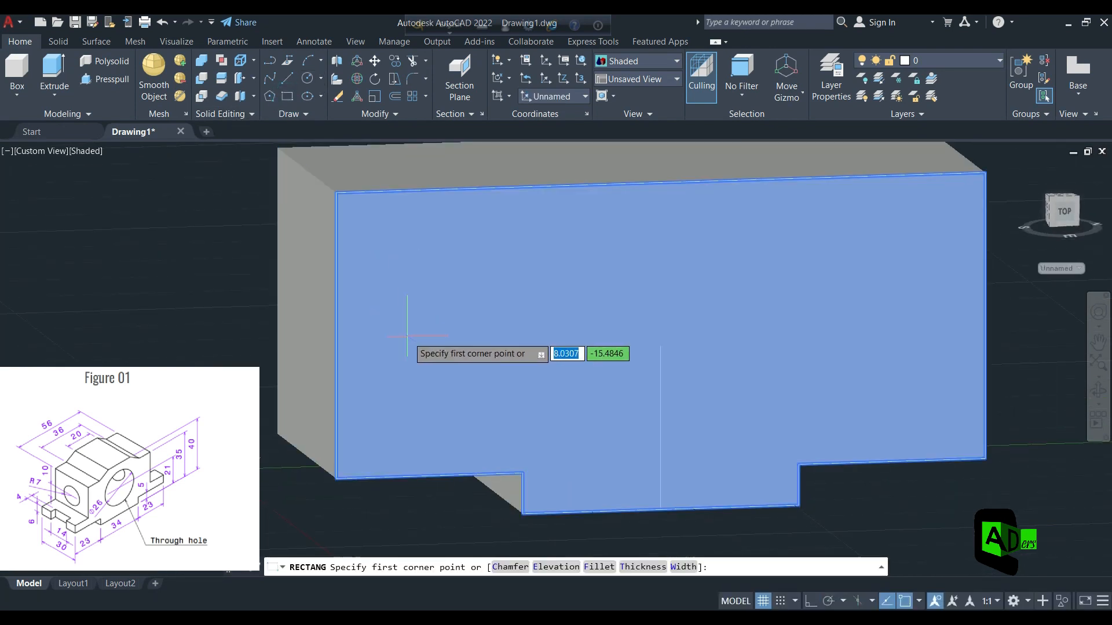
key(Escape)
key(Escape)
key(Escape)
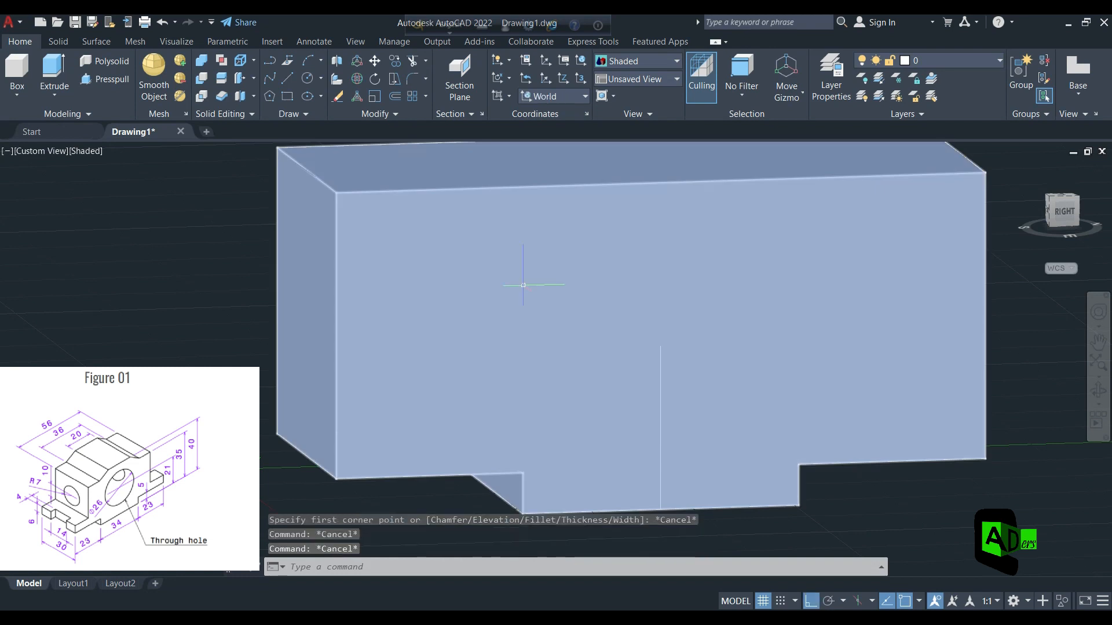
Draw a rectangle 12 wide and 30 high on the side face, starting at the upper end of the 6-long line.
click(286, 96)
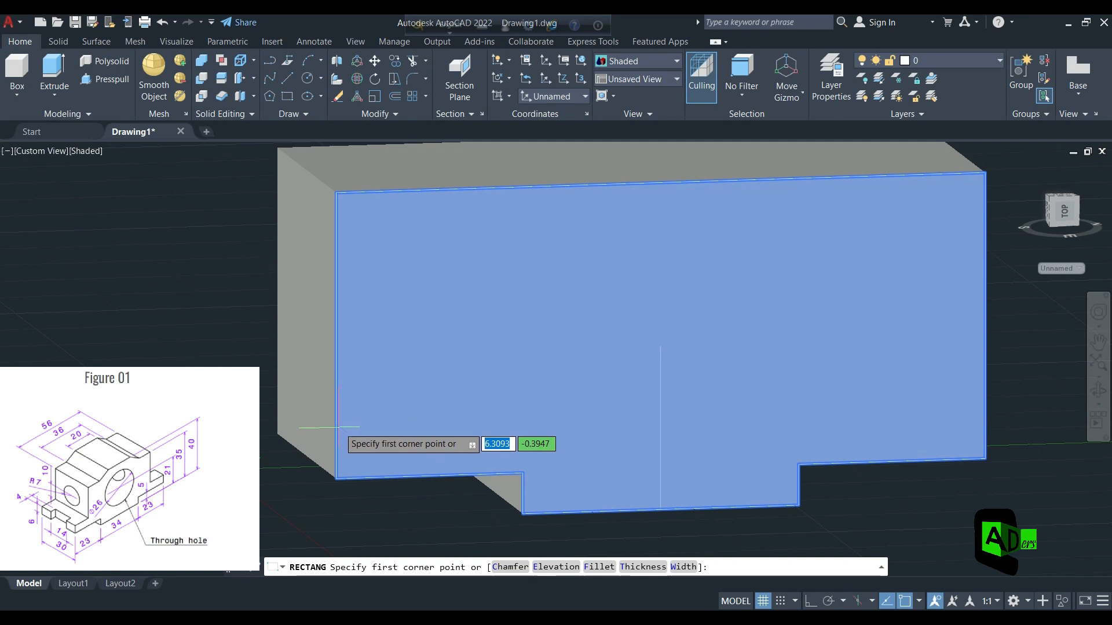
click(337, 429)
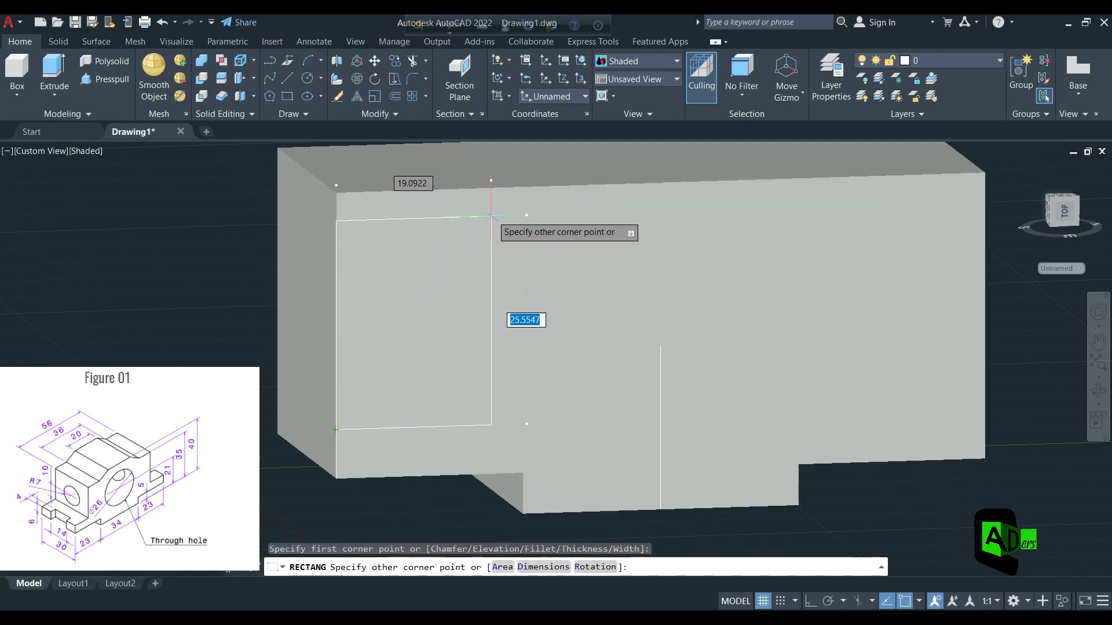
text(30)
key(Tab)
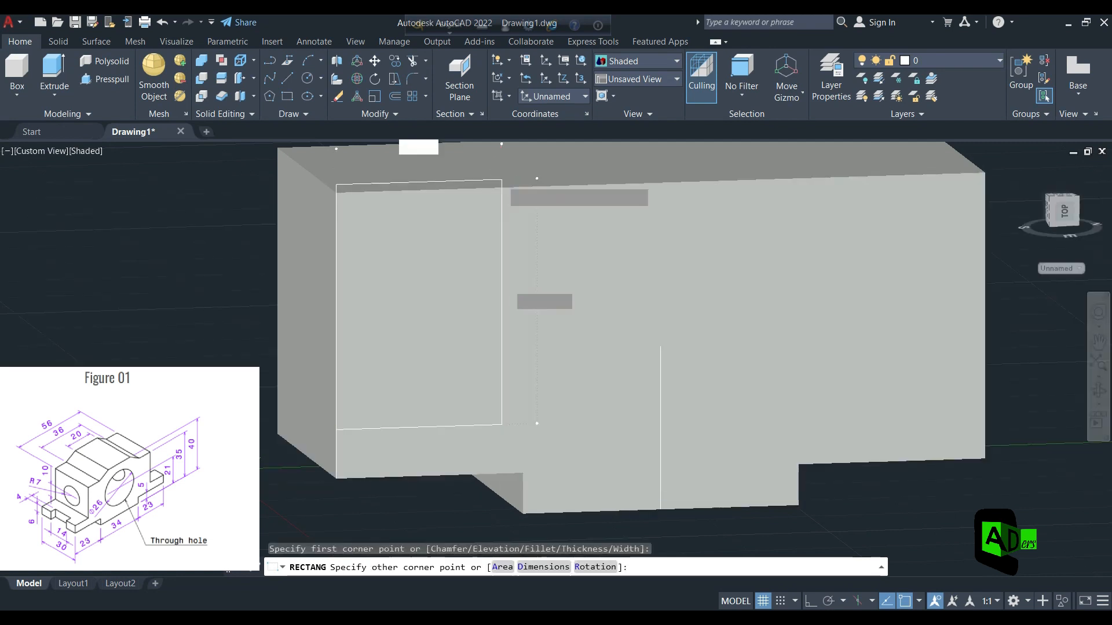
text(12)
key(Return)
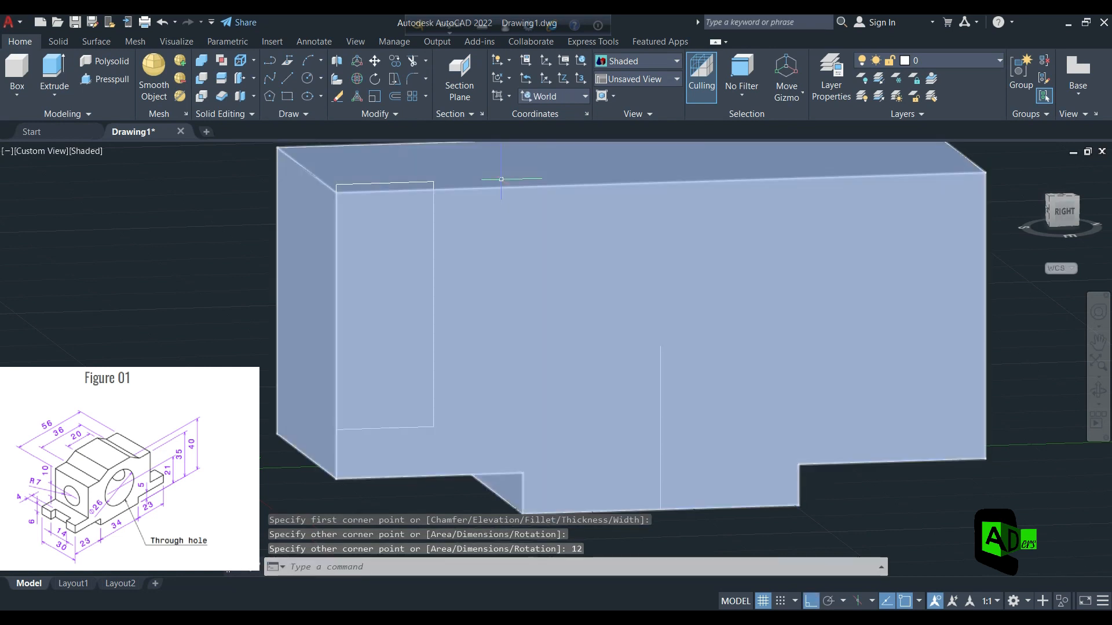
key(Escape)
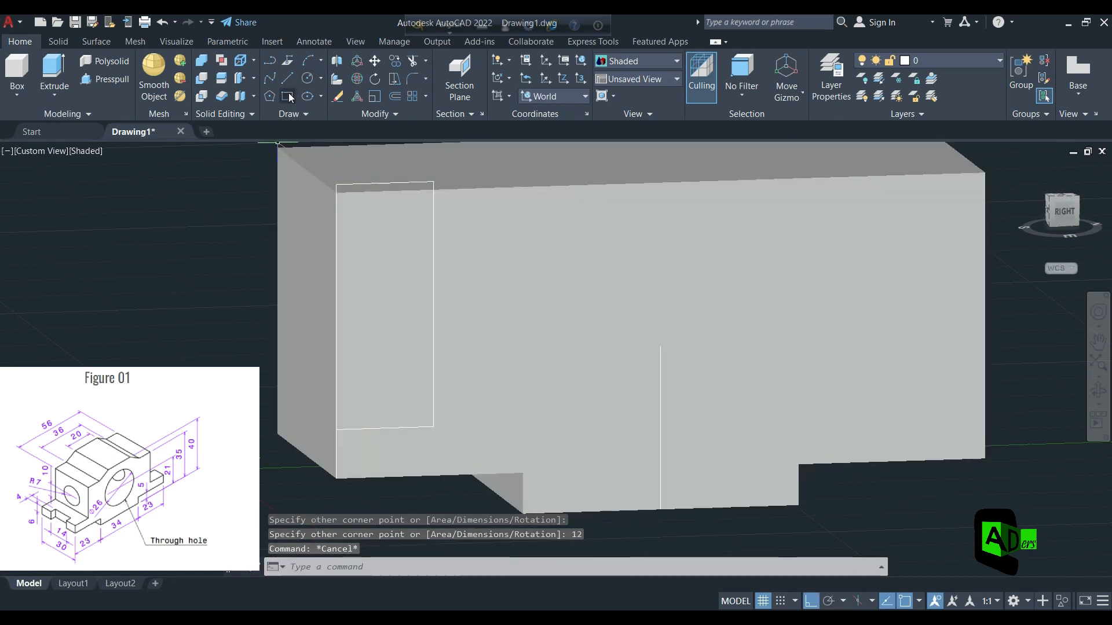
Draw a vertical line 6 long upward from the side face's opposite lower corner, above the other notch.
click(292, 77)
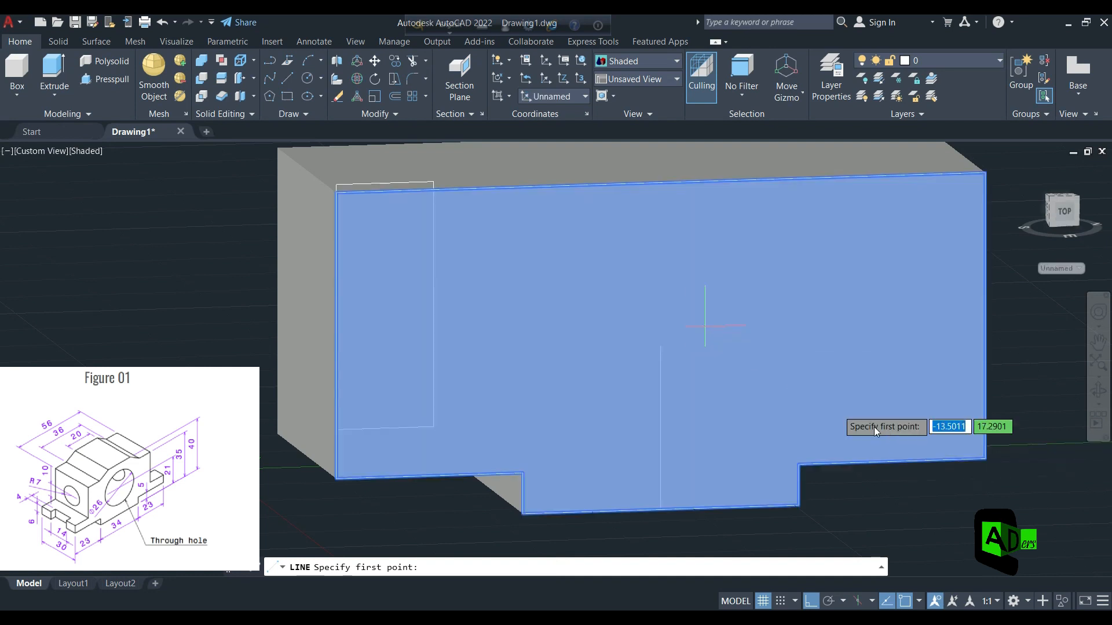
click(986, 446)
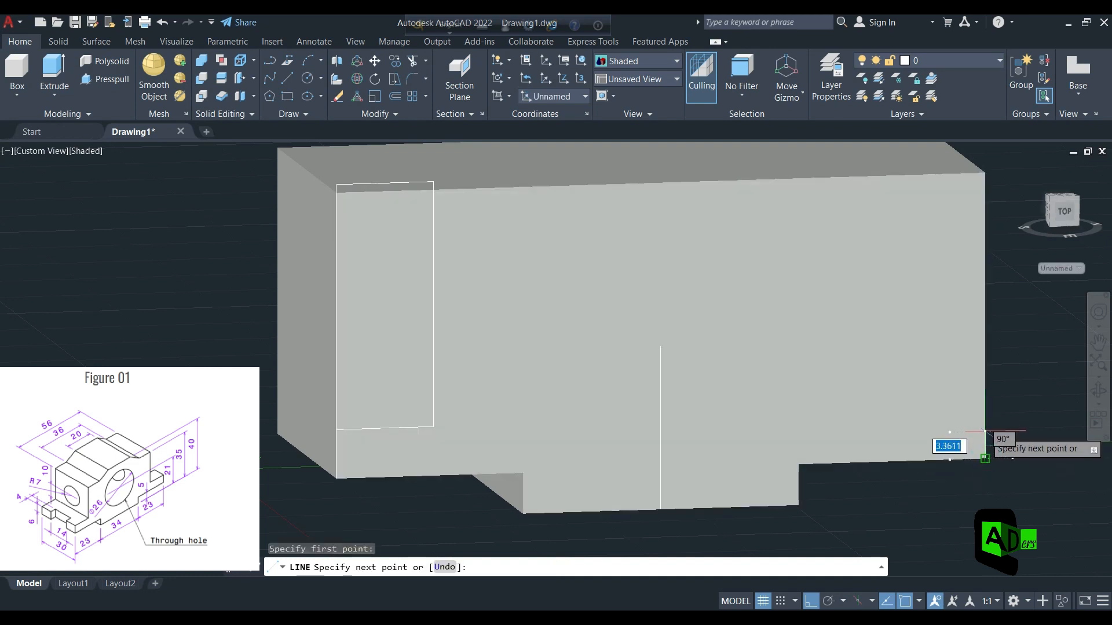
text(6)
key(Return)
key(Escape)
Draw a matching rectangle 12 wide and 30 high on the side face, starting at the upper end of the new 6-long line.
click(285, 95)
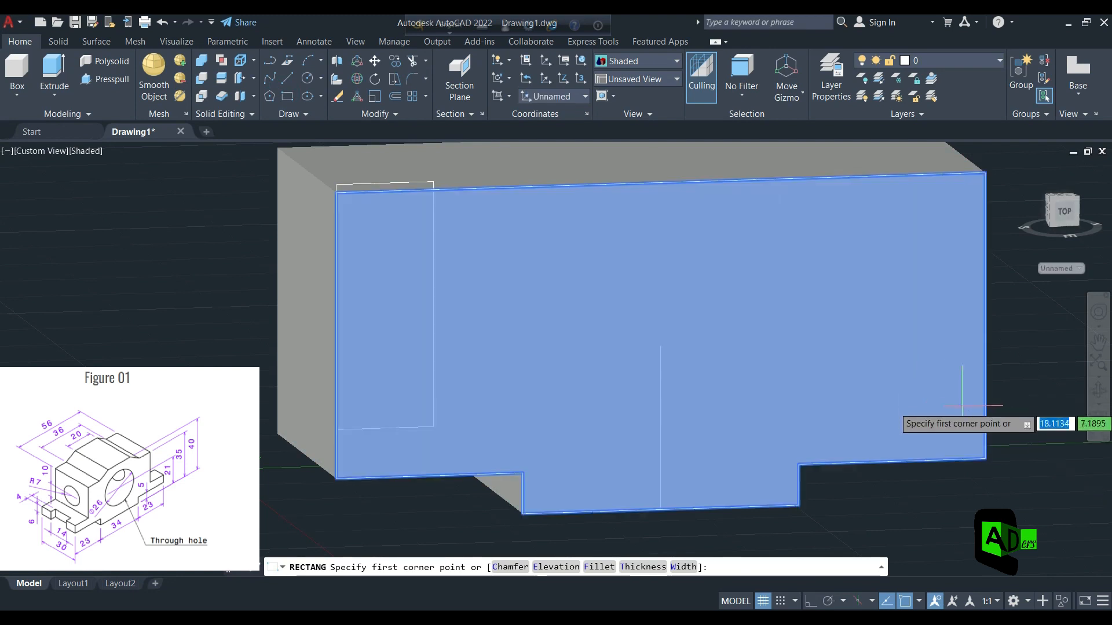
click(985, 410)
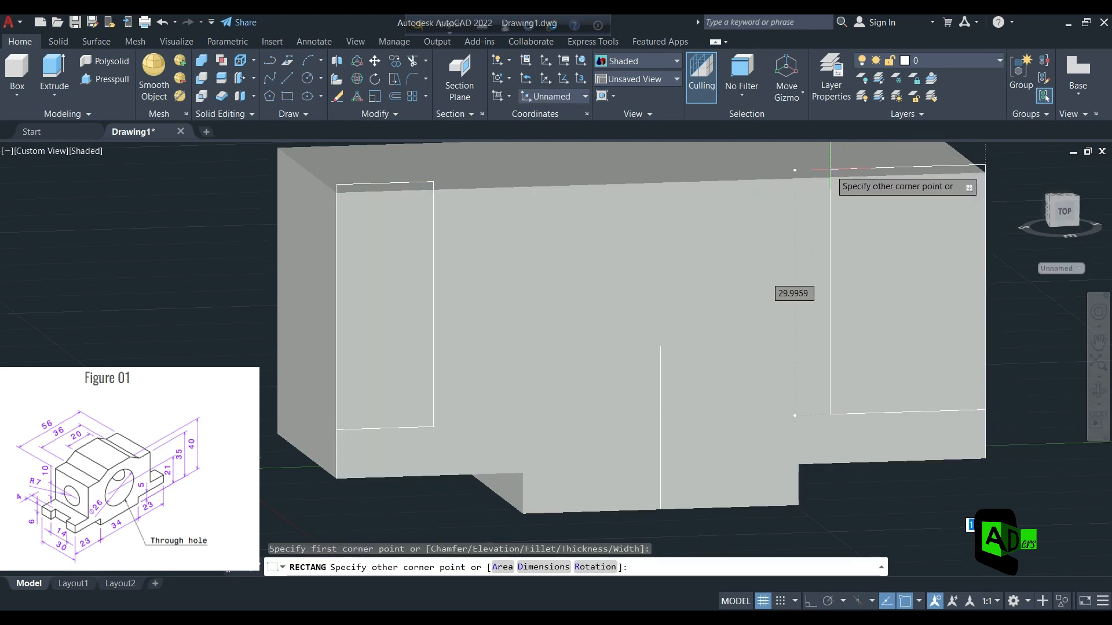
text(12)
key(Tab)
text(30)
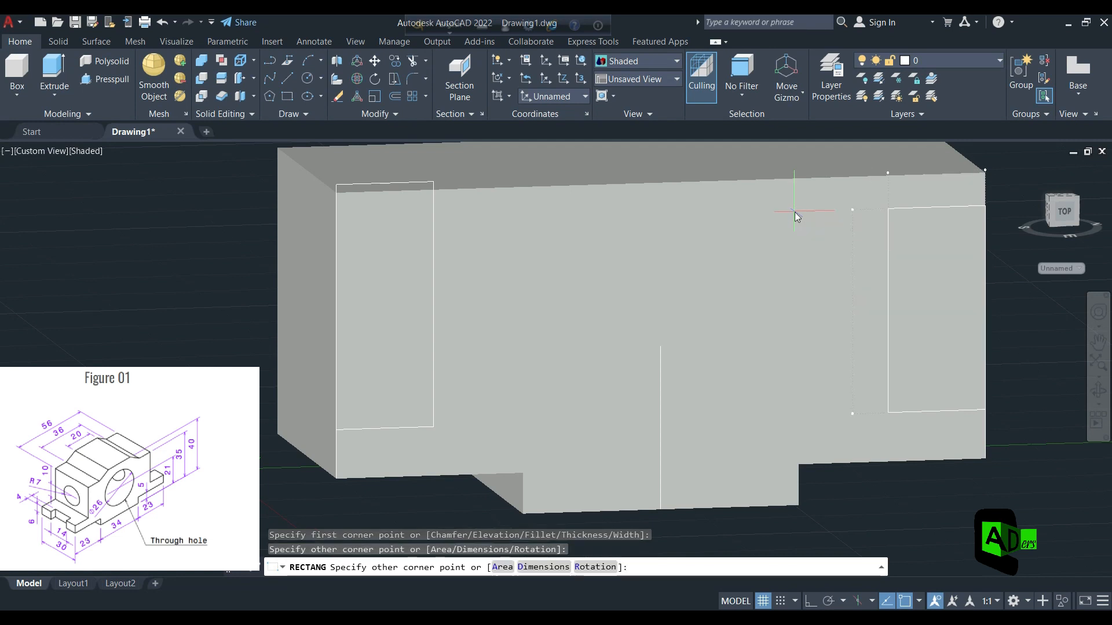
key(Return)
key(Escape)
Cut both 12 × 30 corner rectangles through the full depth of the block with Presspull and delete the leftover outlines.
click(117, 80)
click(359, 288)
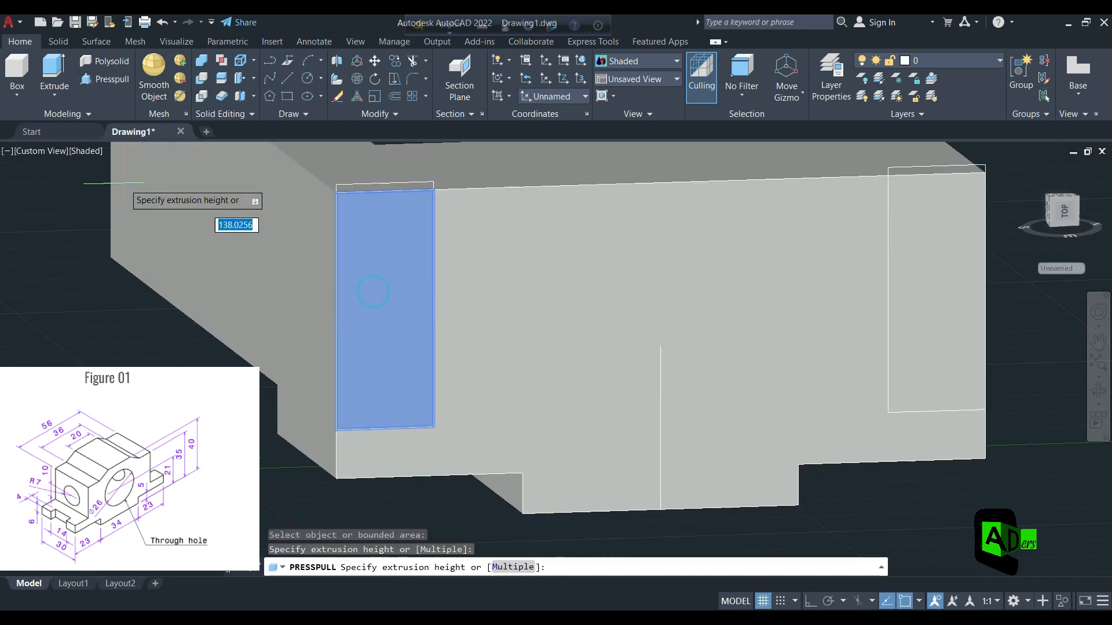
click(125, 185)
key(Return)
key(Return)
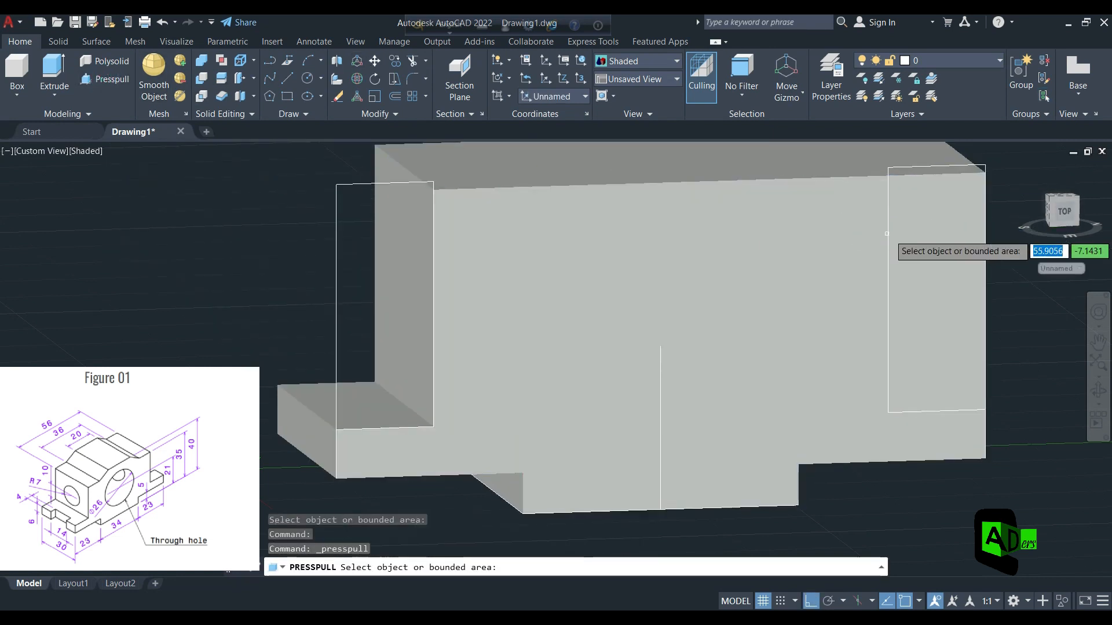
click(943, 222)
shift+middle_drag(926, 208, 917, 311)
click(773, 187)
key(Escape)
click(948, 348)
key(Delete)
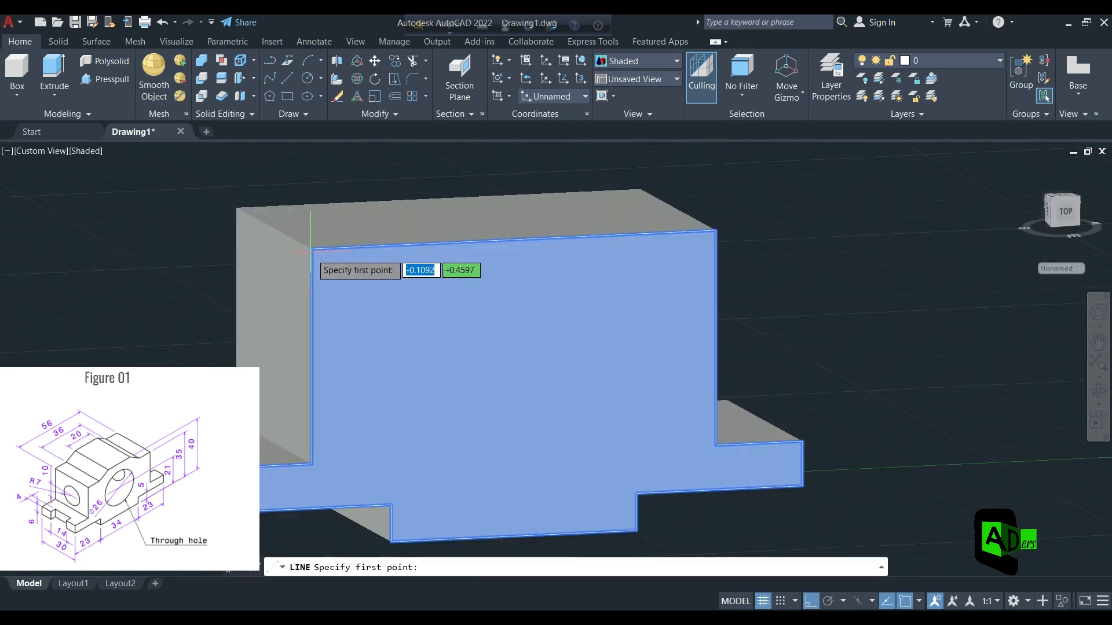
Draw a line from the front face's first upper corner, 5 long downward and 10 long horizontally inward.
click(312, 253)
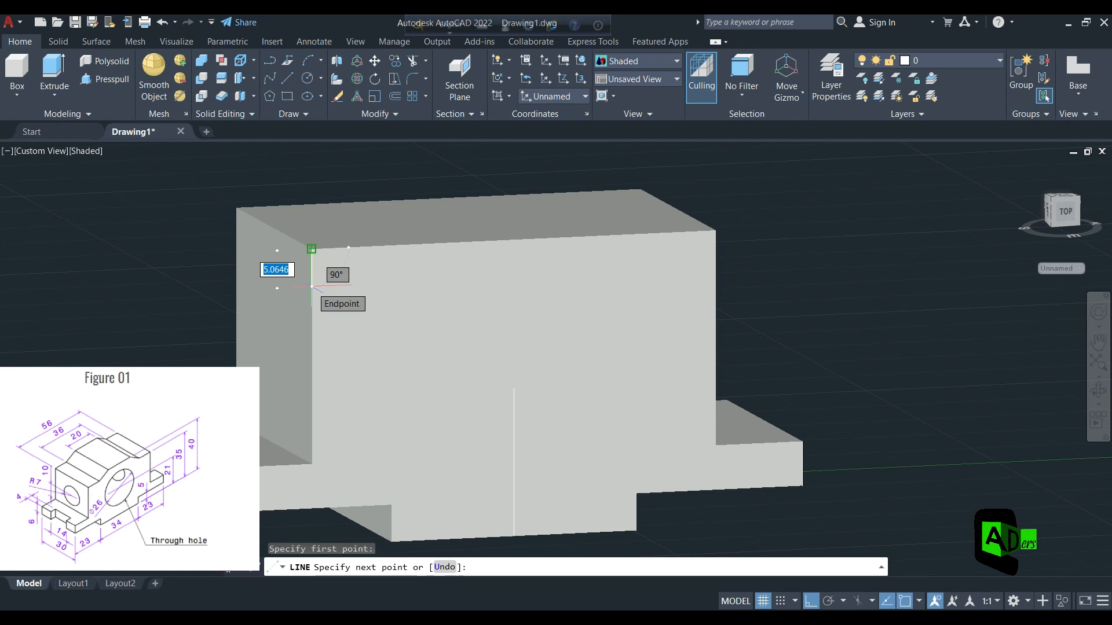
key(Return)
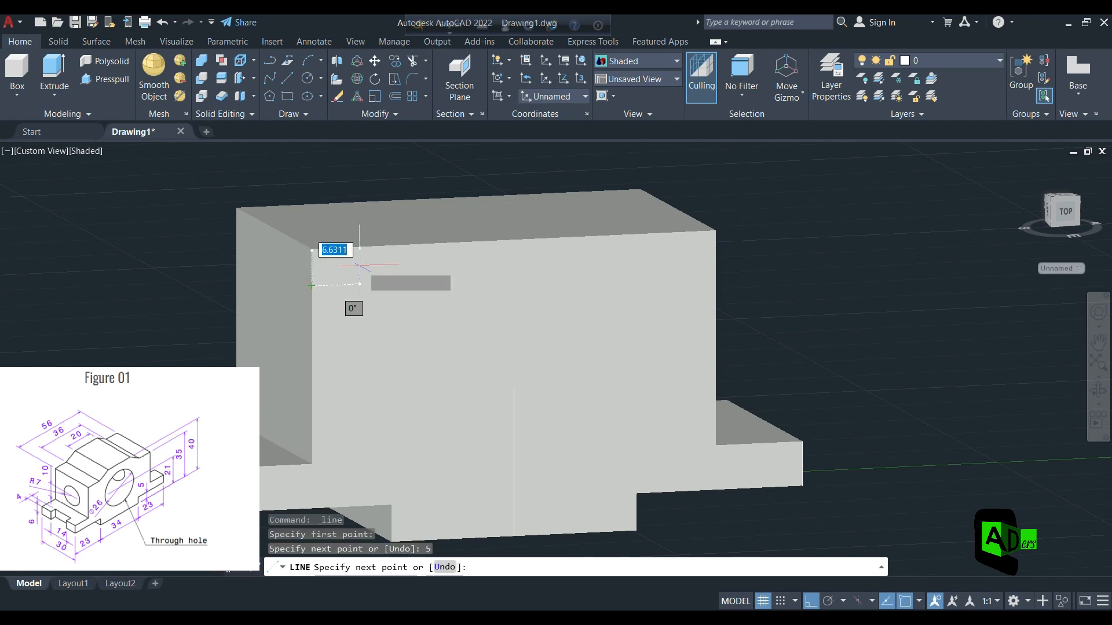
text(10)
key(Return)
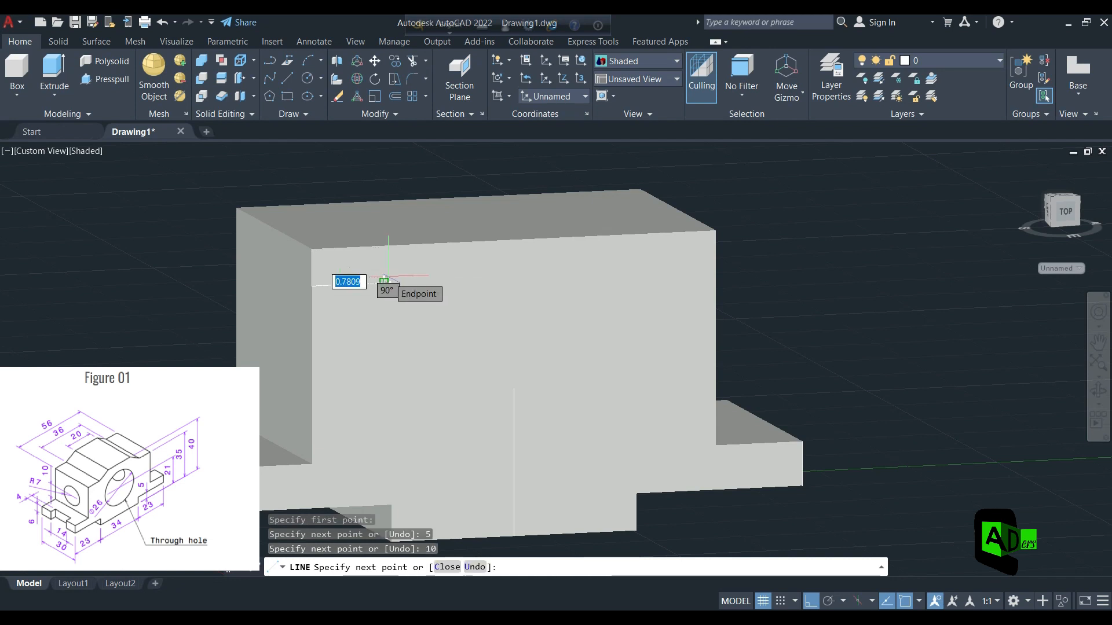
key(Escape)
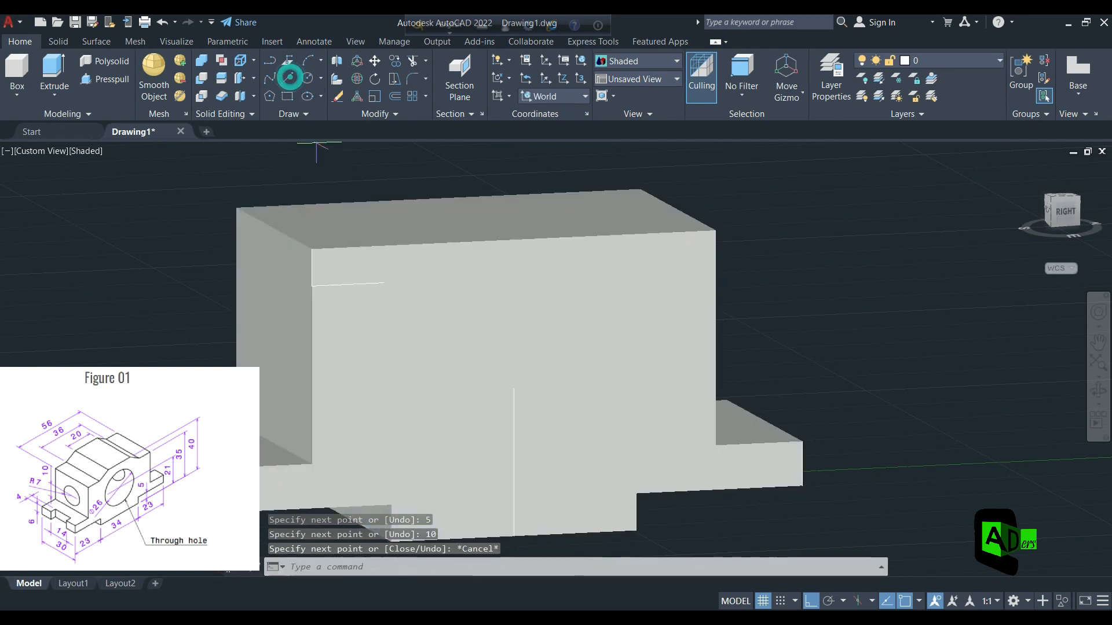
Draw a line 18 long inward along the front face's upper edge from the same corner.
click(290, 77)
click(312, 249)
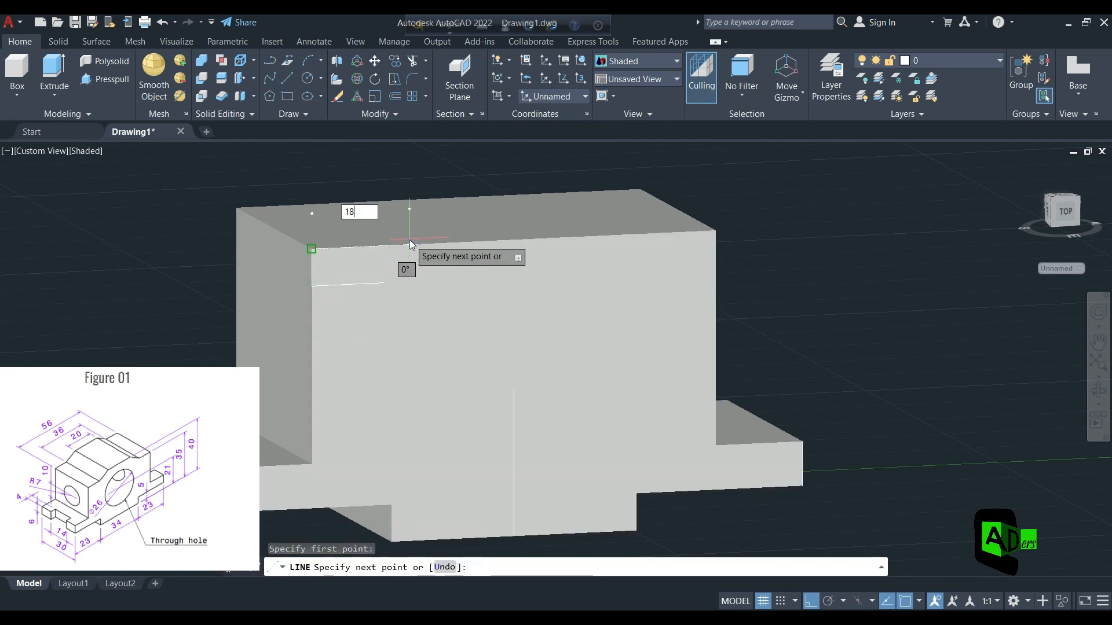
key(Return)
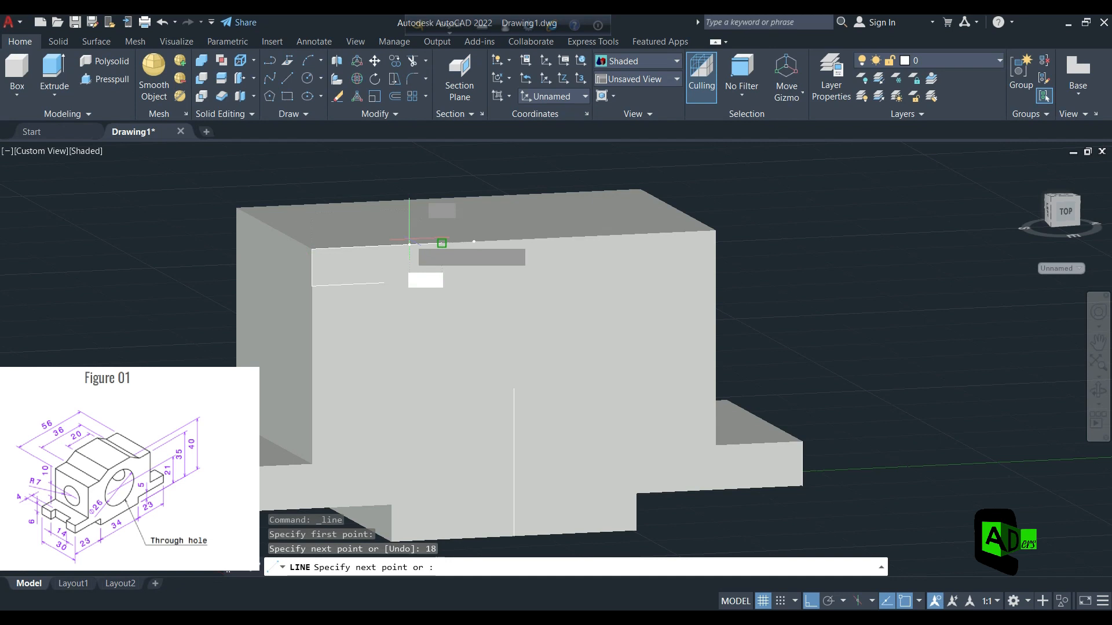
key(Escape)
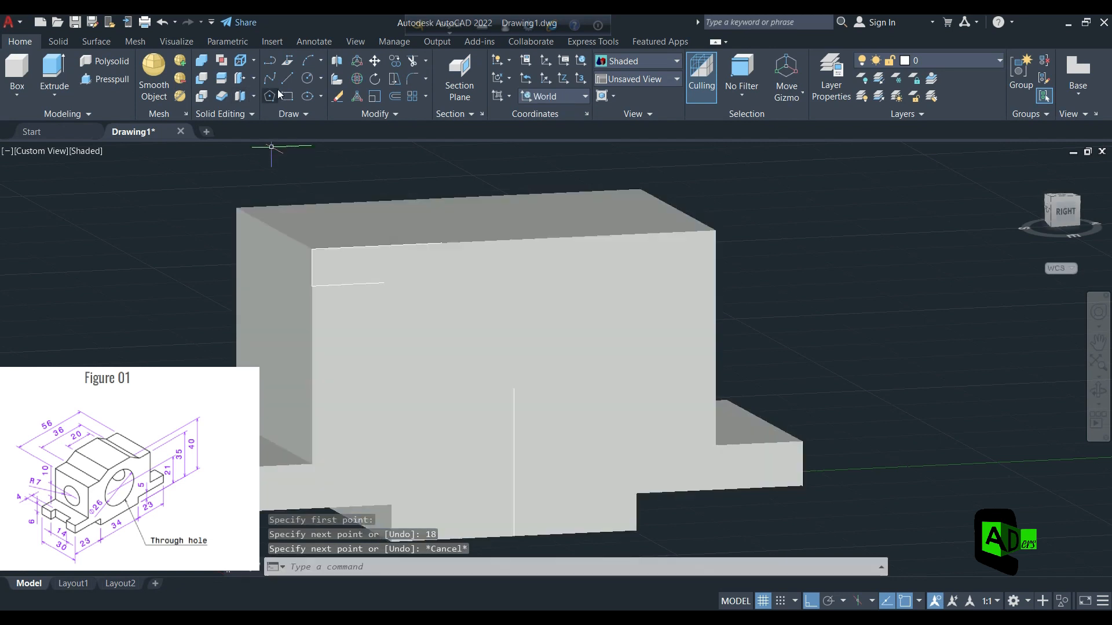
Turn Ortho off and draw a slanted line joining the ends of the 10-long and 18-long lines.
click(286, 77)
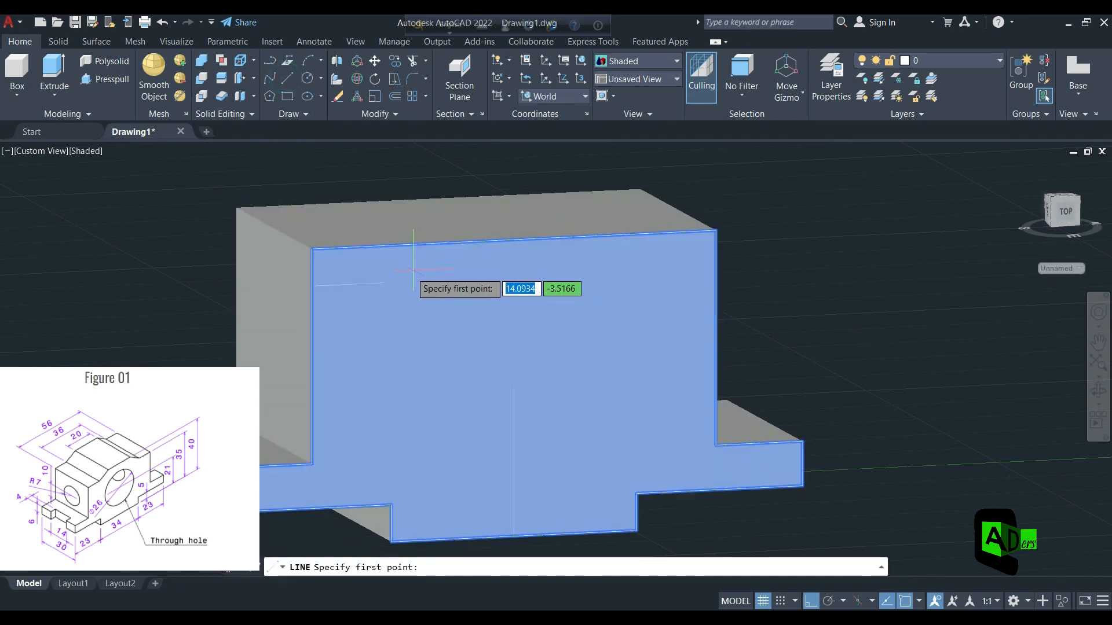
click(383, 282)
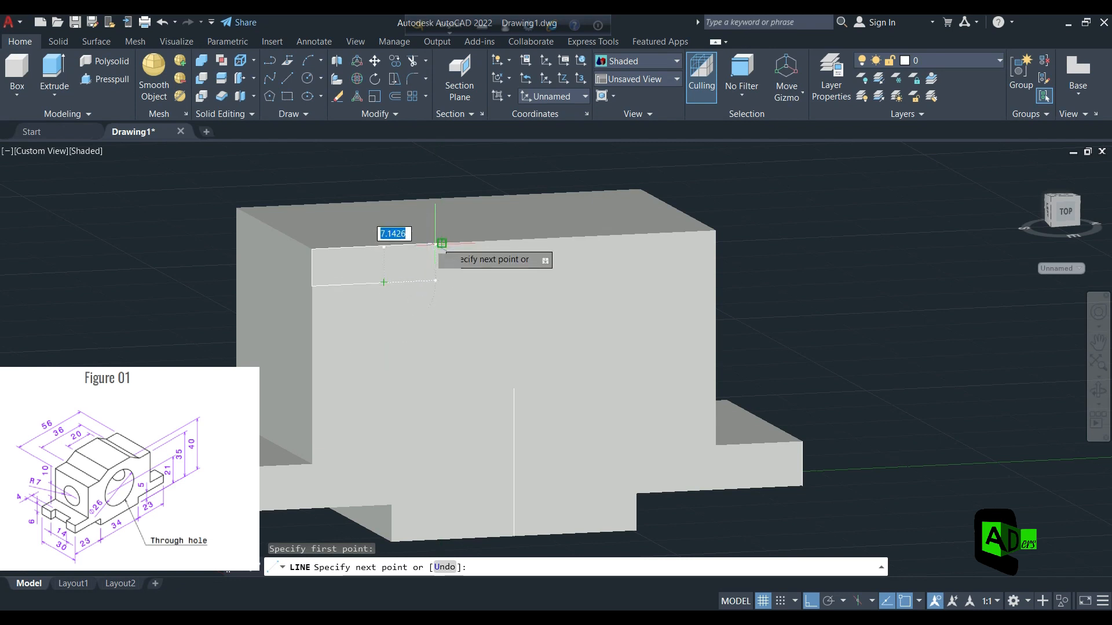
click(810, 602)
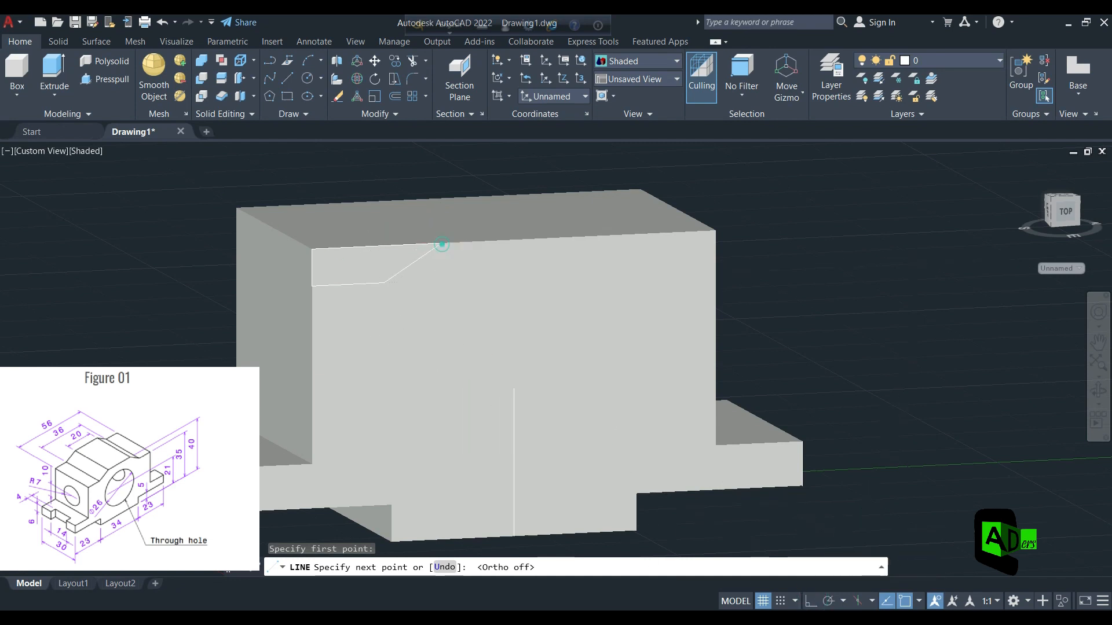
click(442, 244)
key(Escape)
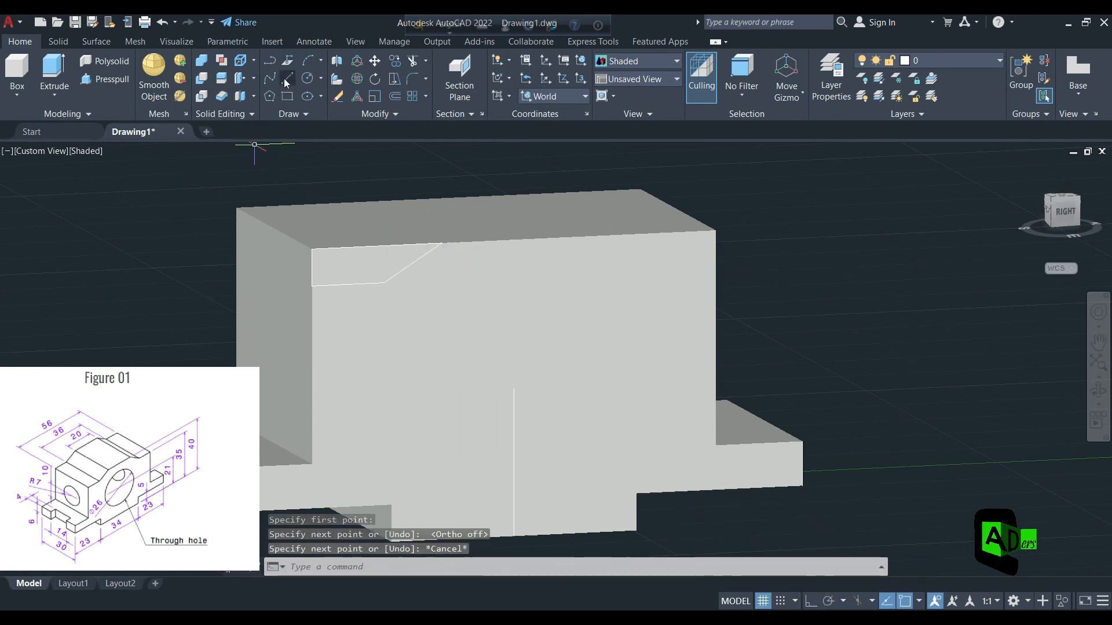
click(286, 82)
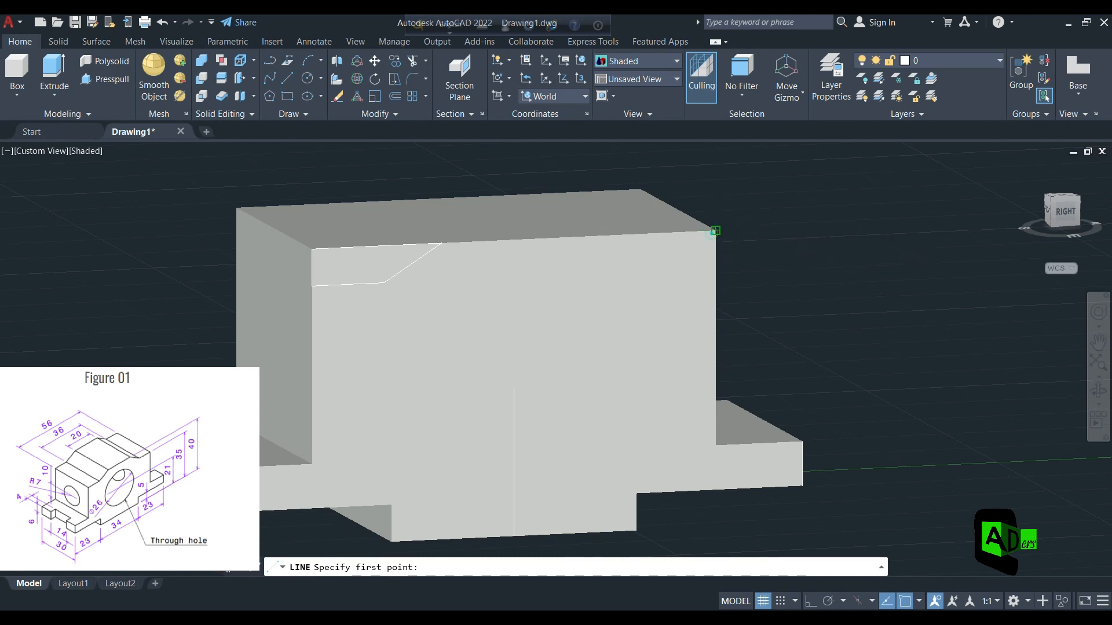
click(716, 231)
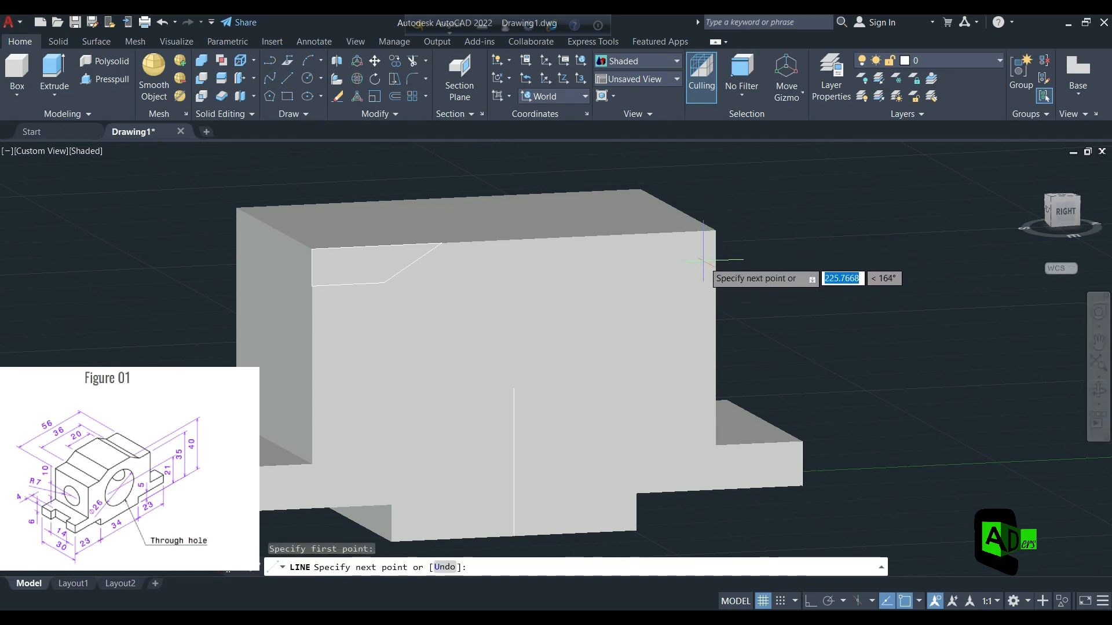
key(Escape)
Draw a line 5 long downward from the front face's opposite upper corner.
click(288, 77)
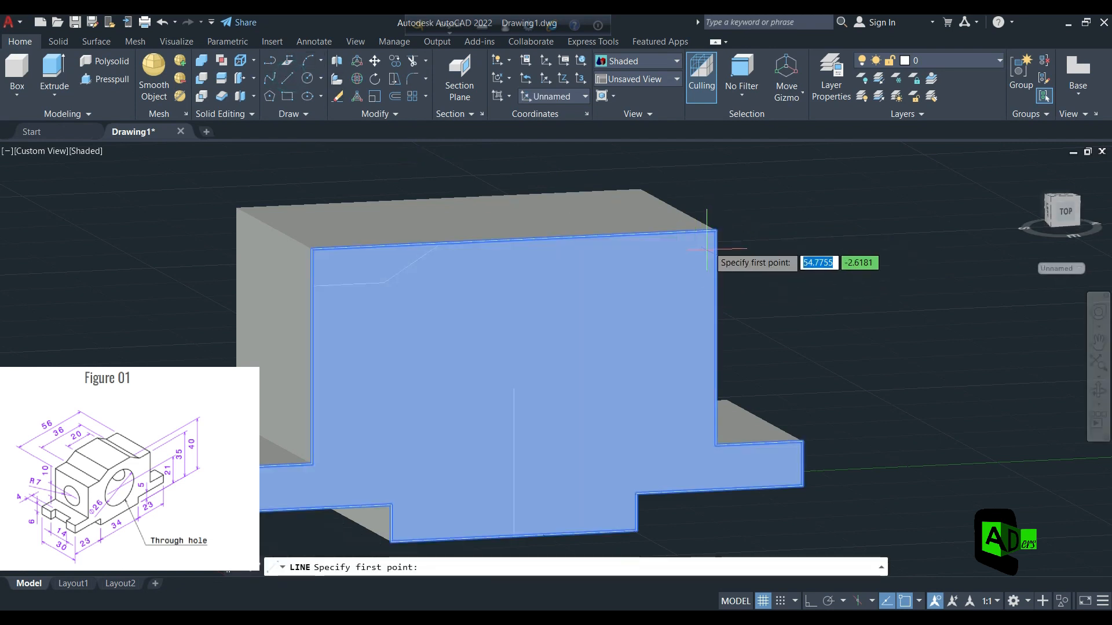
click(715, 230)
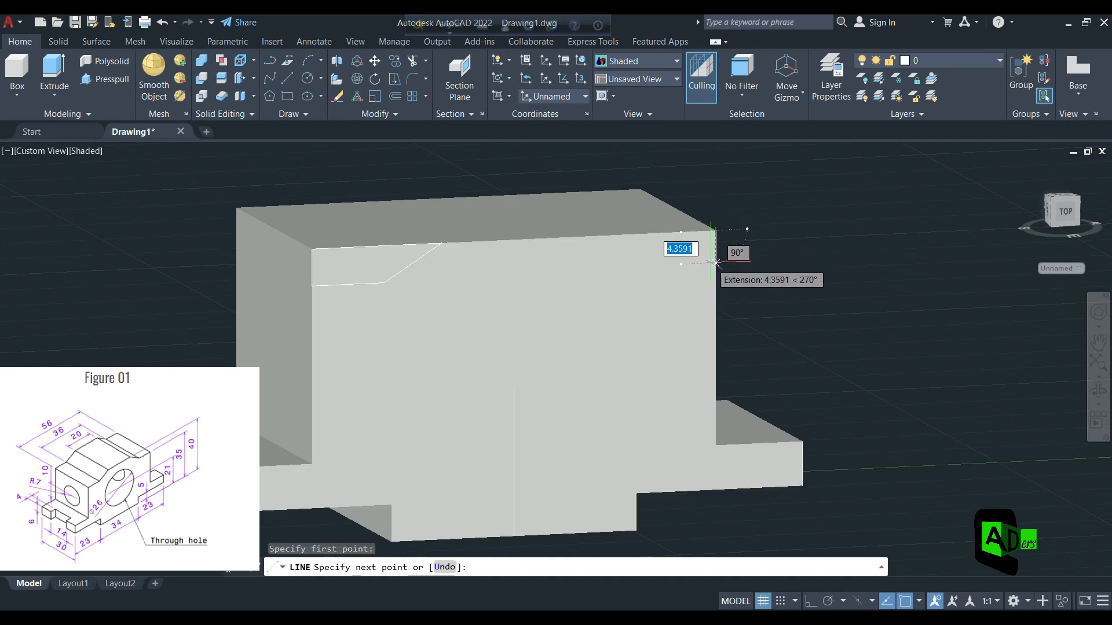
text(5)
key(Return)
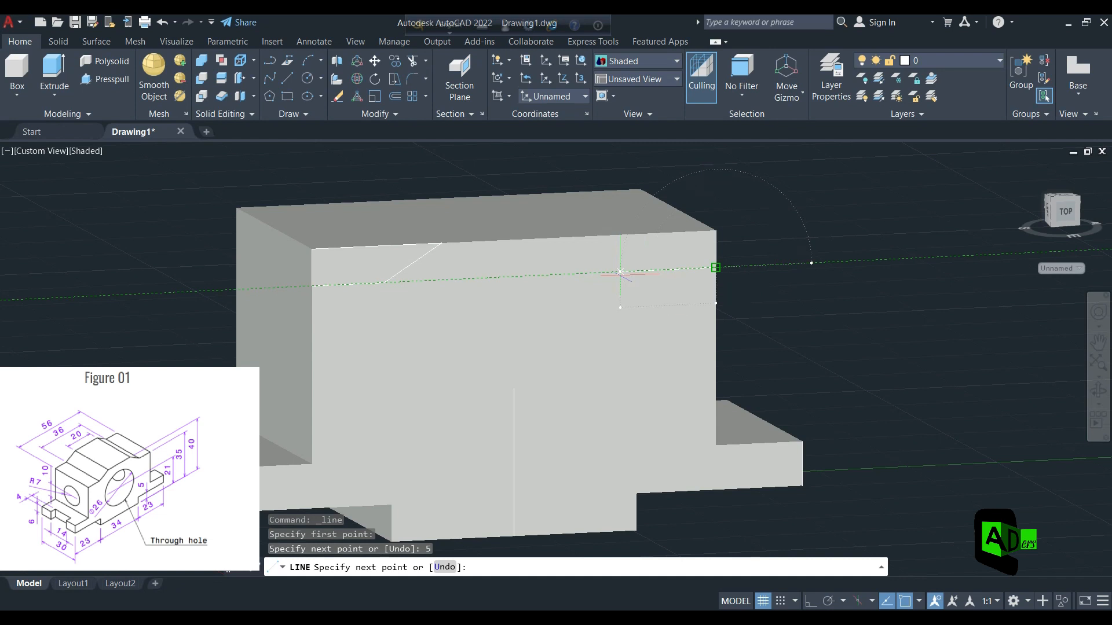
key(Escape)
Draw a line 10 long horizontally inward from the lower end of the new 5-long line.
click(289, 86)
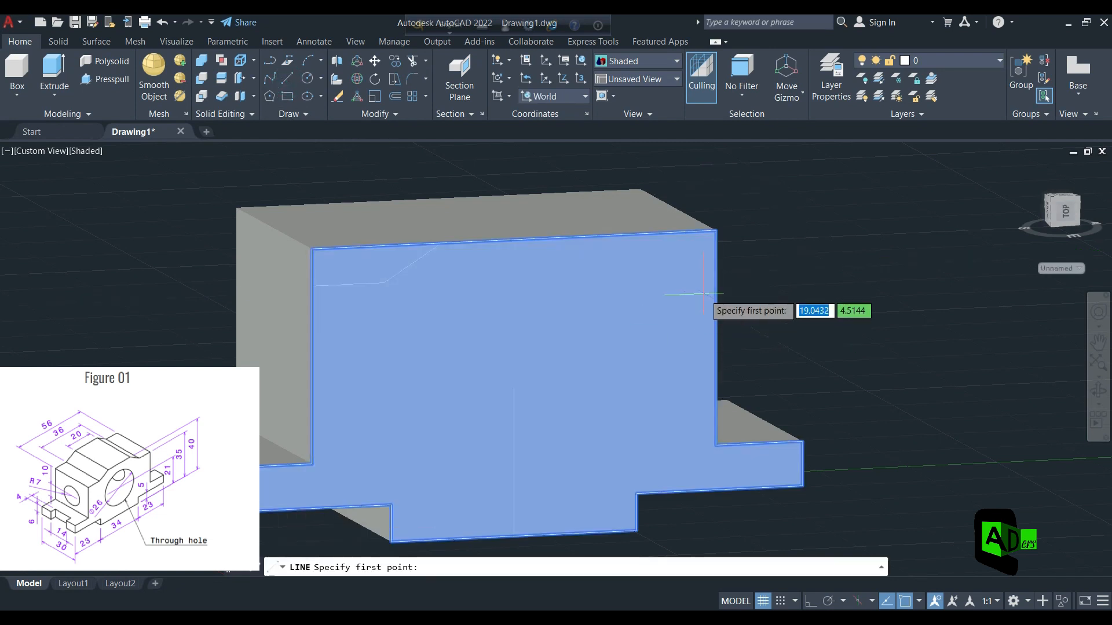
click(716, 268)
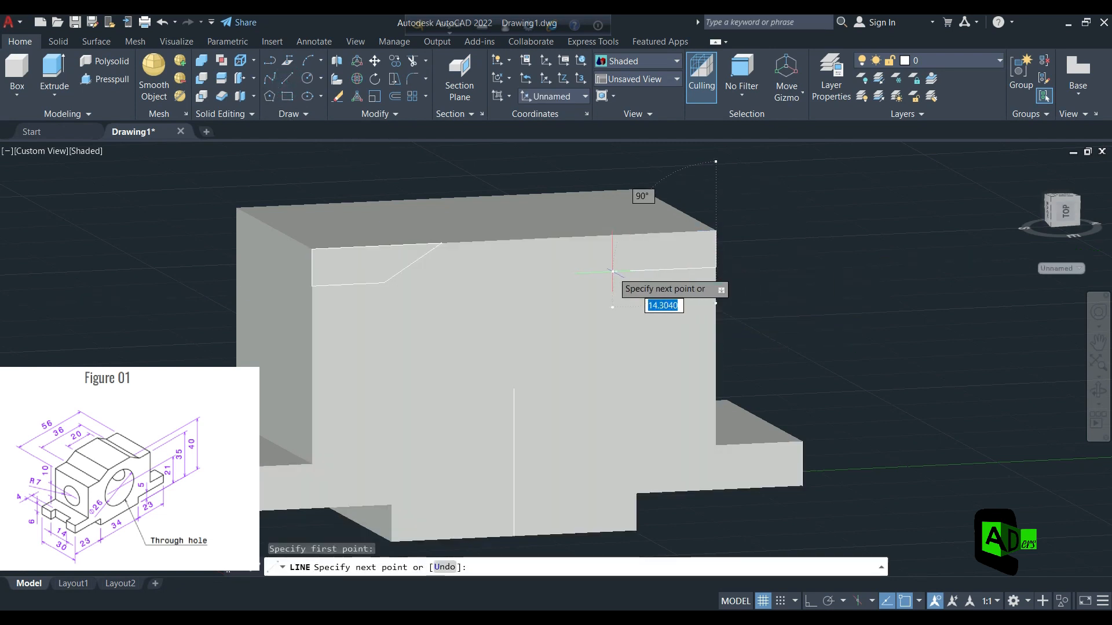
key(Return)
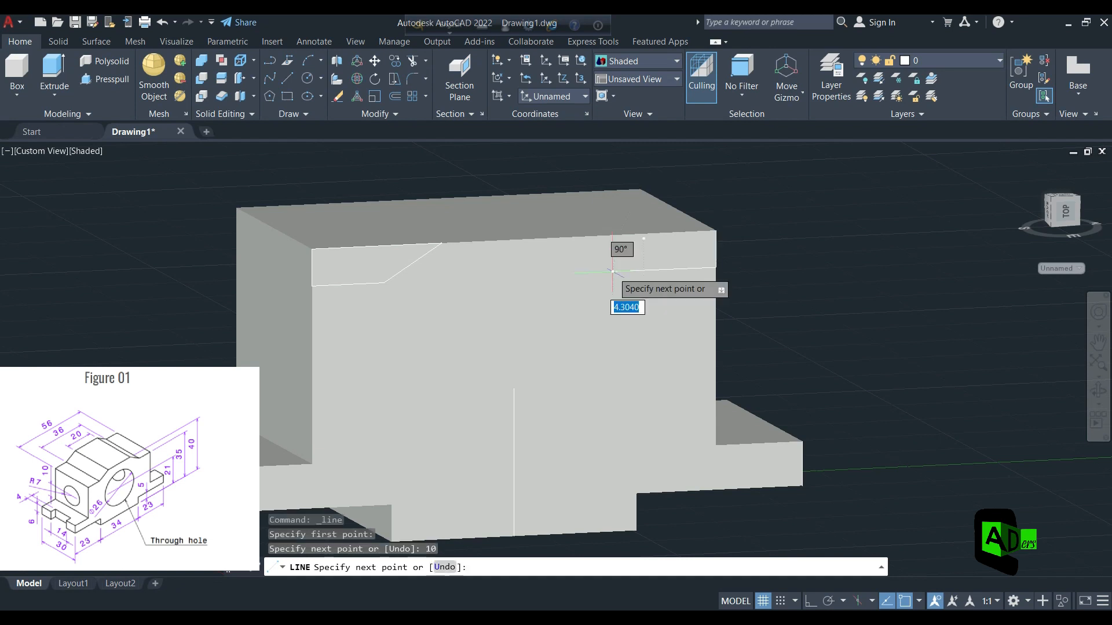
key(Escape)
Turn Ortho on and draw a line 18 long inward along the upper edge from the opposite upper corner.
click(286, 79)
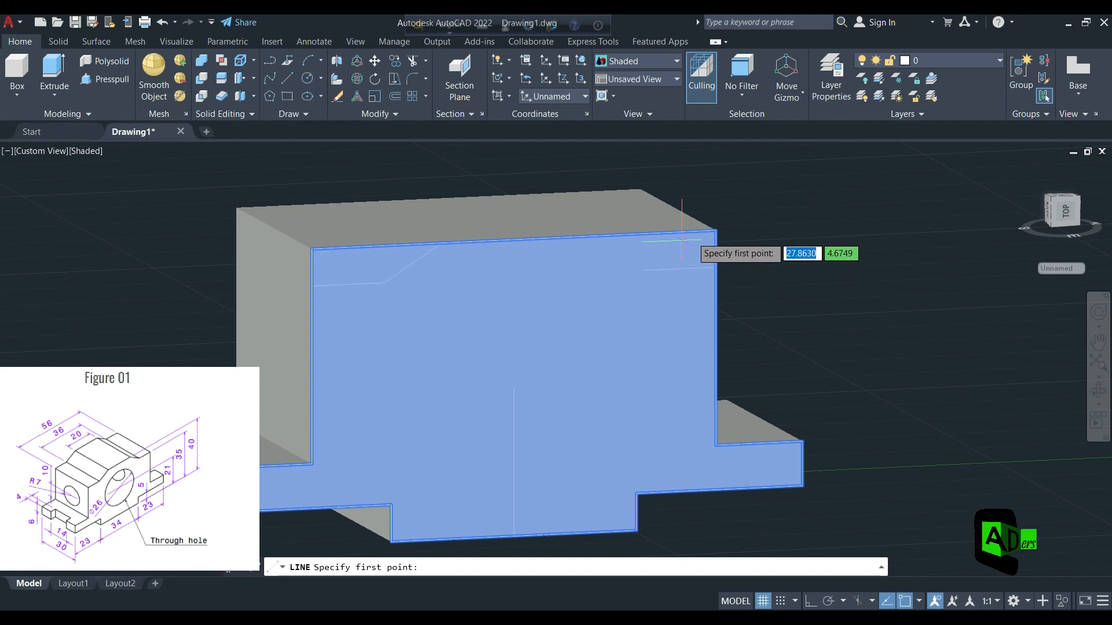
click(716, 230)
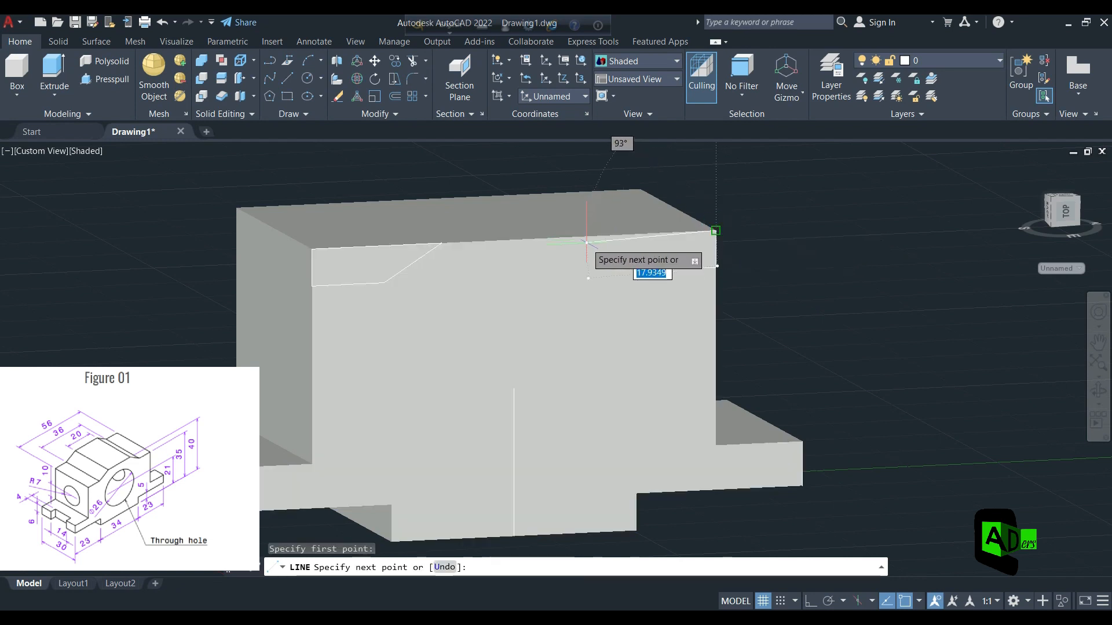
click(811, 601)
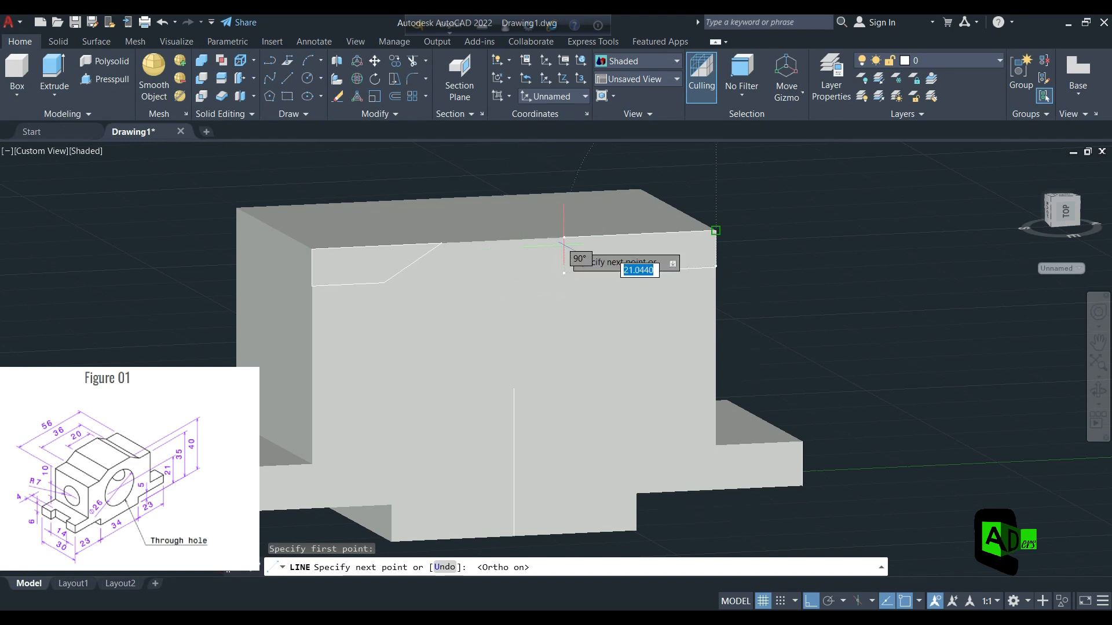
key(Return)
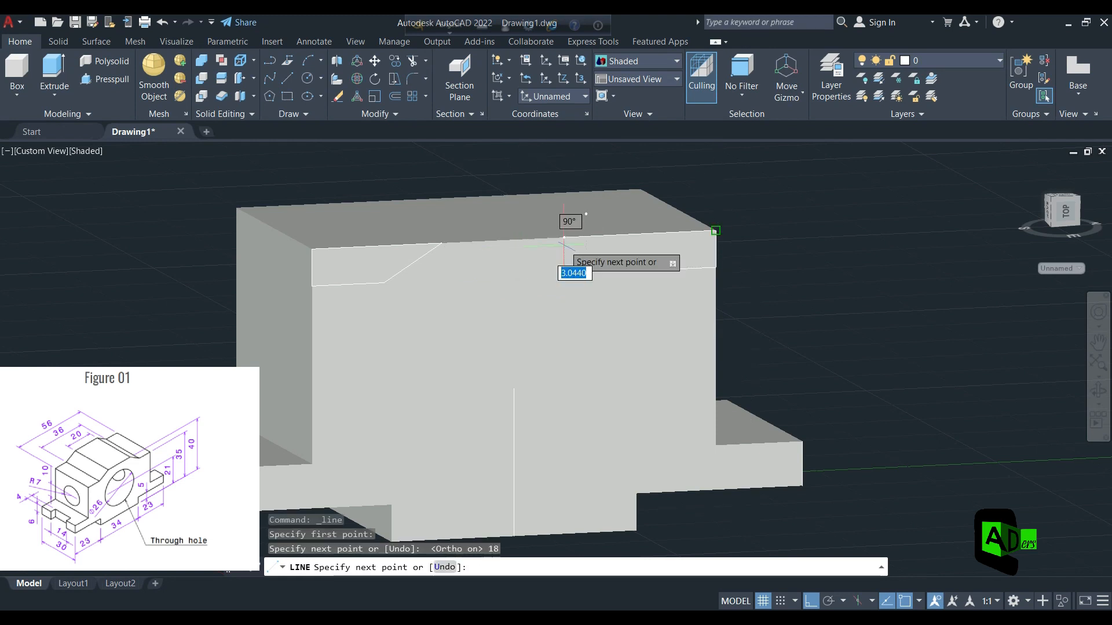
key(Escape)
Turn Ortho off and close the second corner profile with a slanted line between the ends of its 10-long and 18-long lines.
click(813, 601)
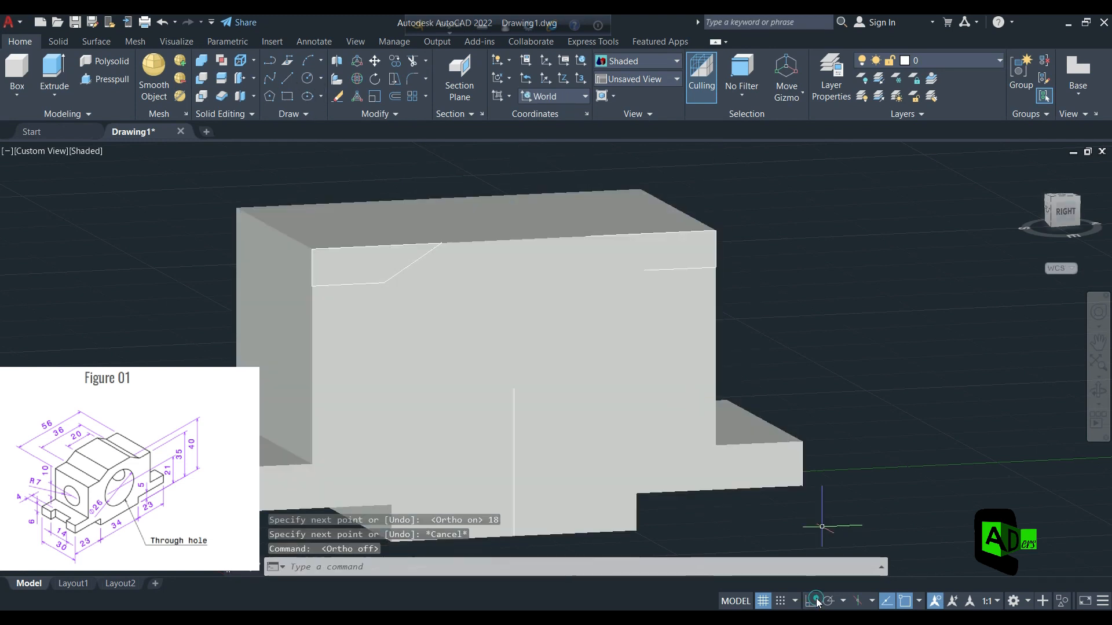
click(285, 88)
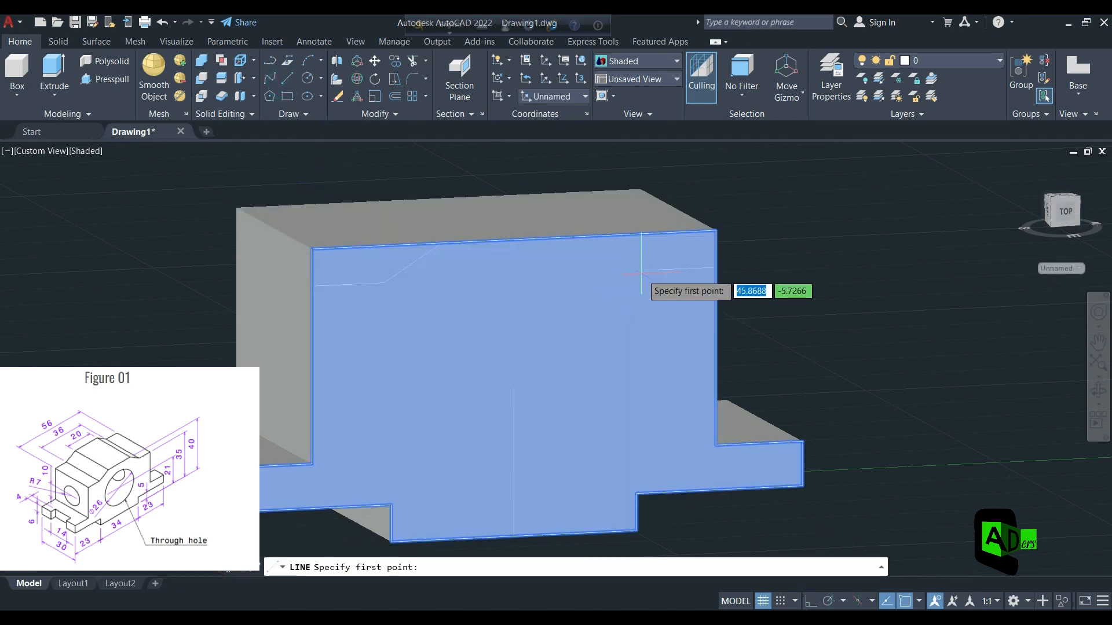
click(644, 269)
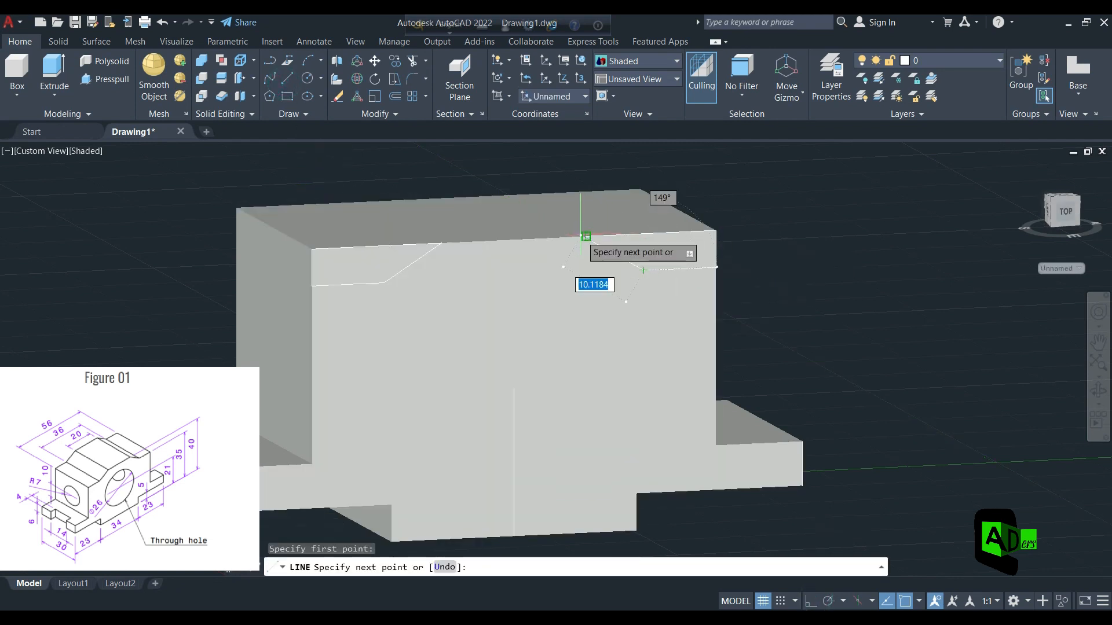
click(585, 236)
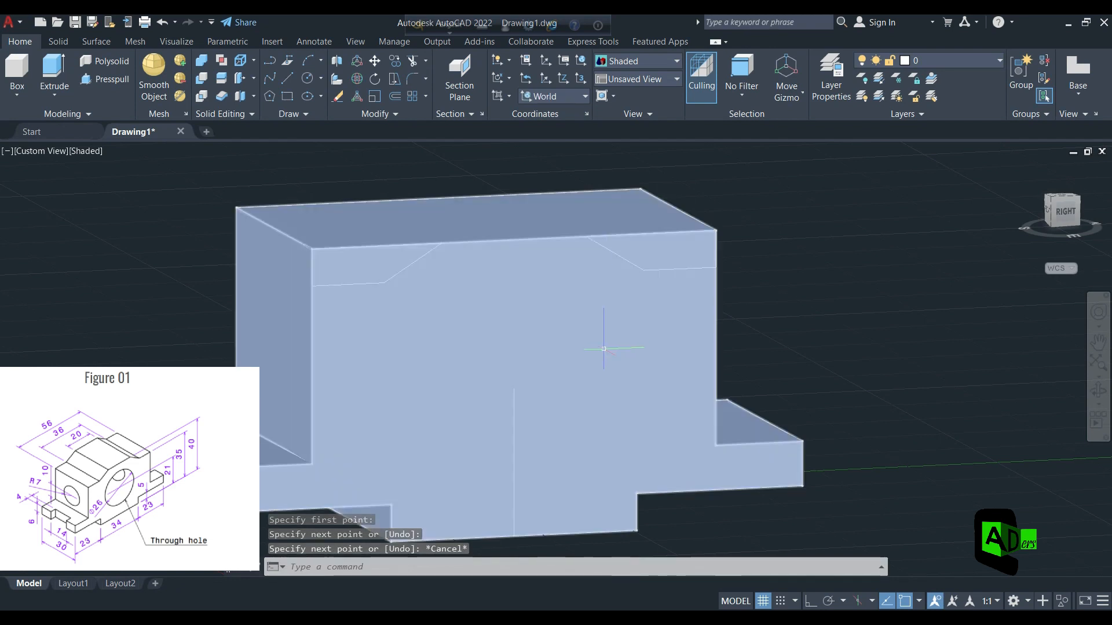
Cut both upper corner profiles away through the full depth of the block with Presspull.
click(95, 79)
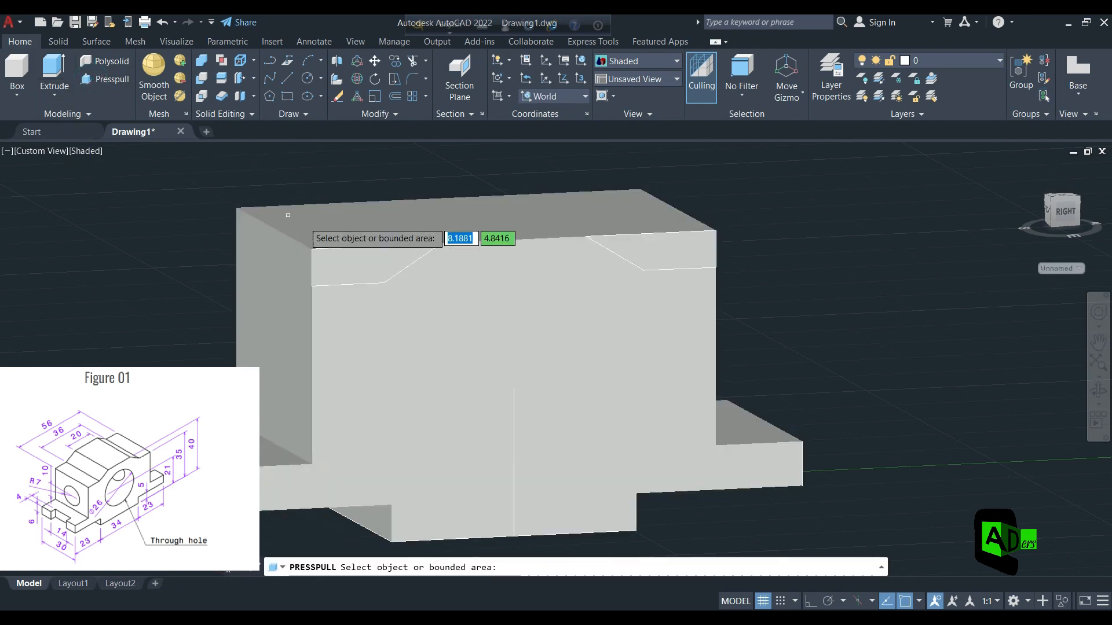
click(335, 263)
click(159, 183)
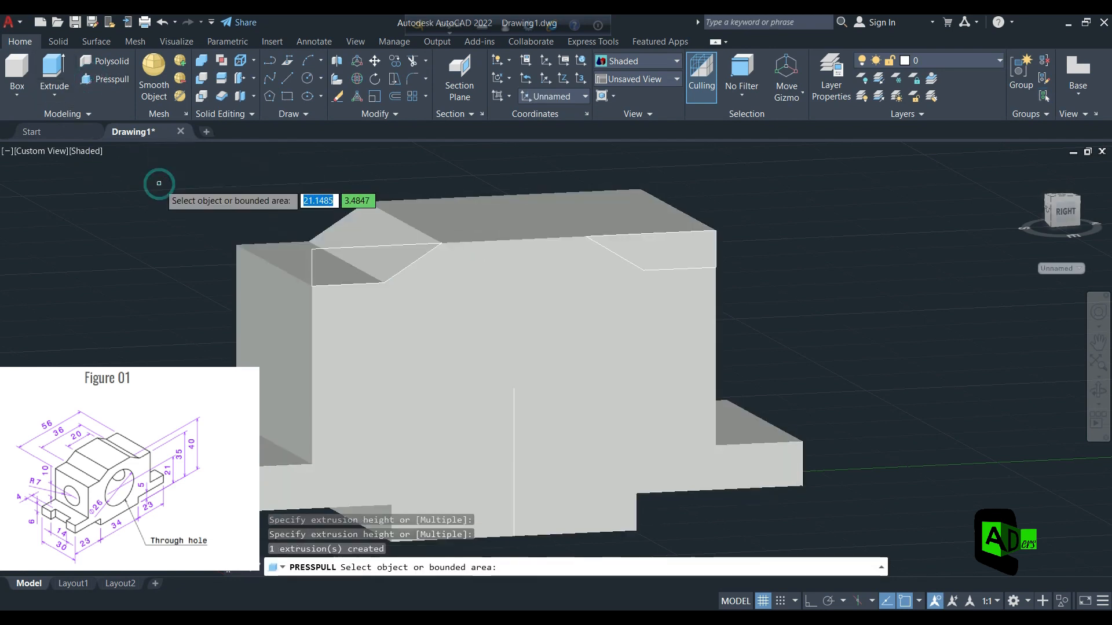
click(684, 253)
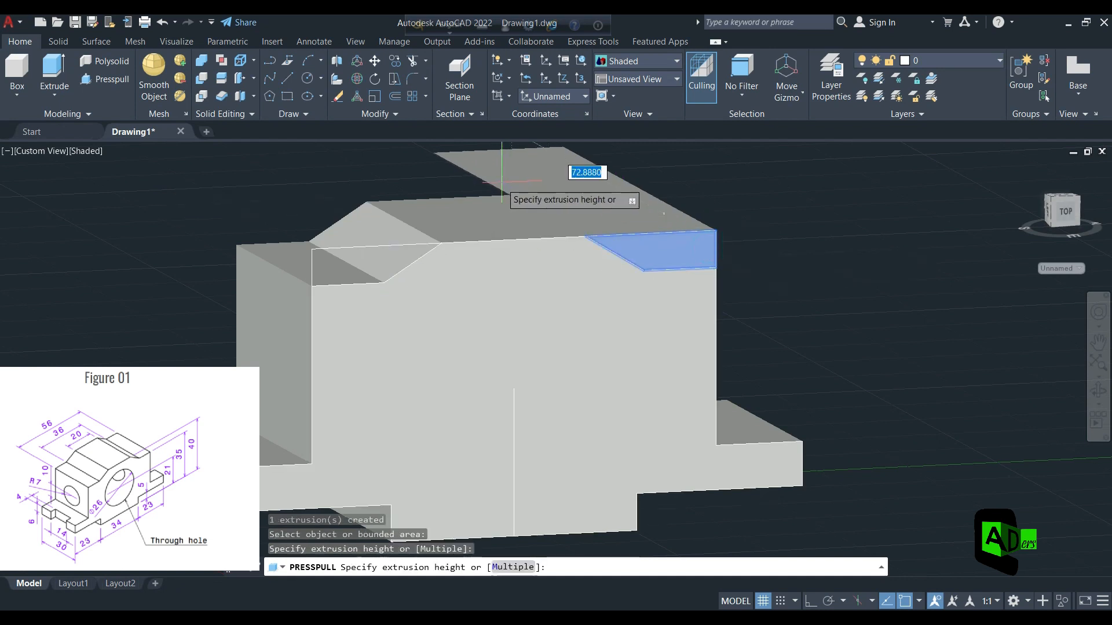
click(498, 181)
key(Escape)
click(847, 304)
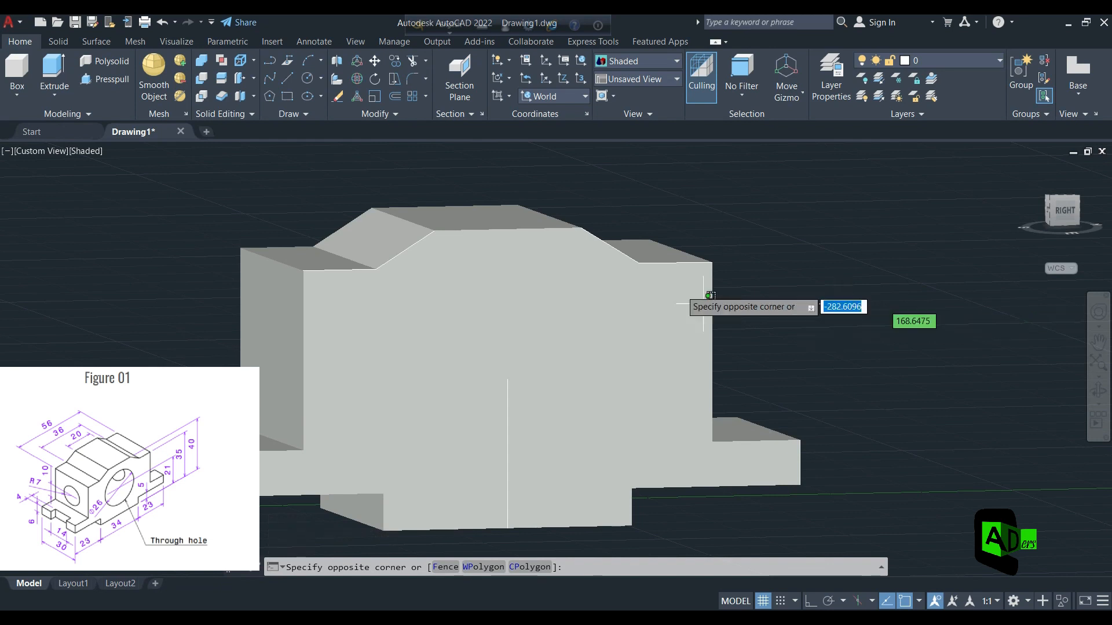
Draw a vertical line 21 long up the front face from the midpoint of its bottom edge.
click(290, 78)
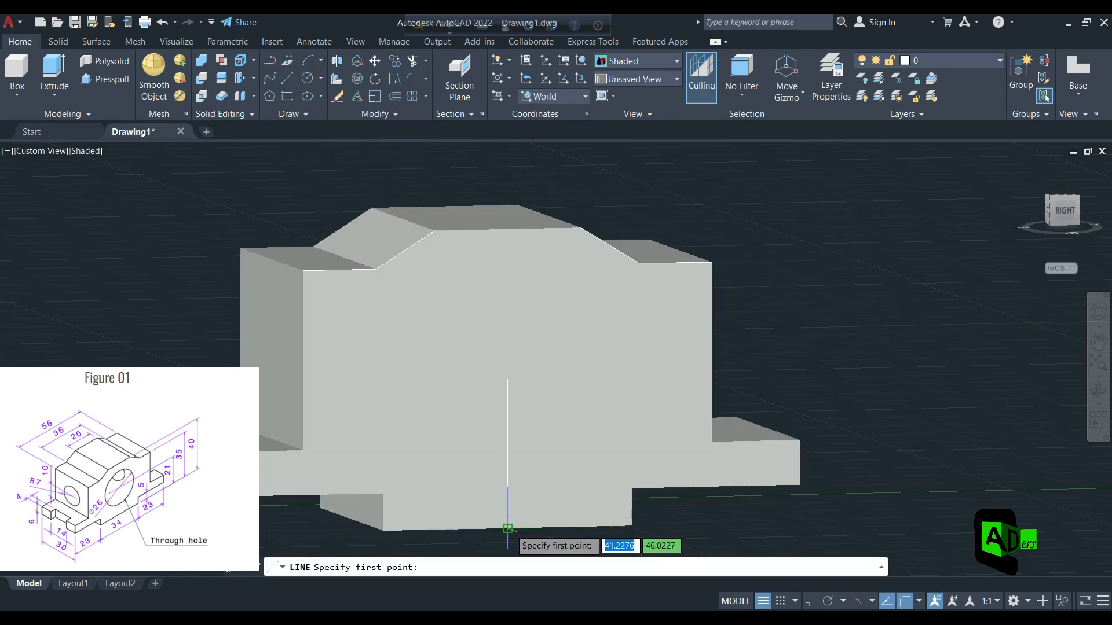
click(508, 528)
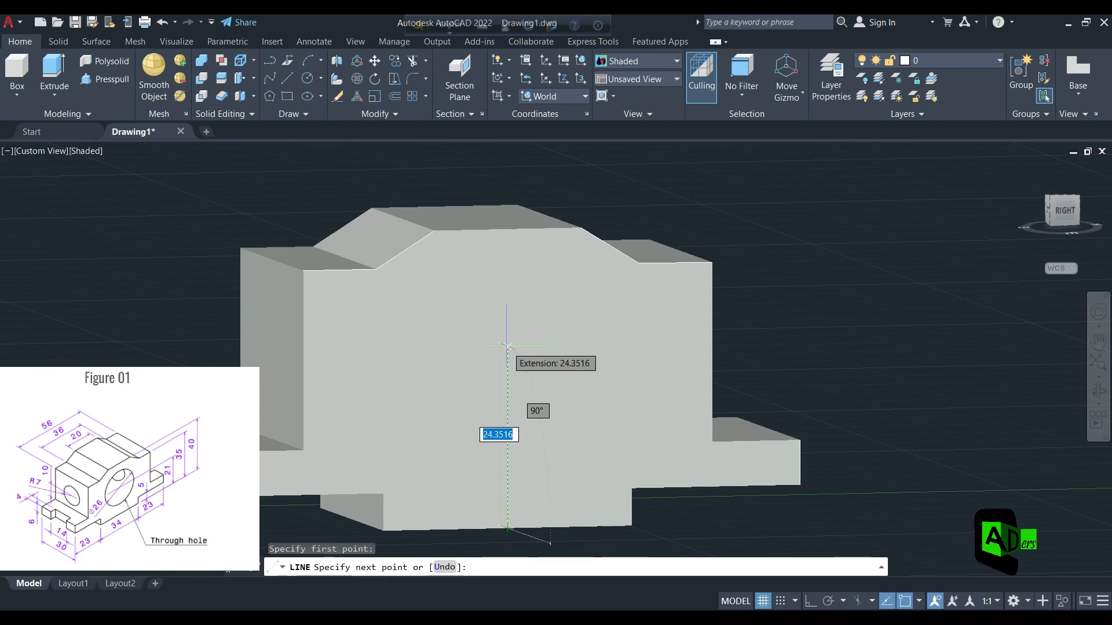
text(21)
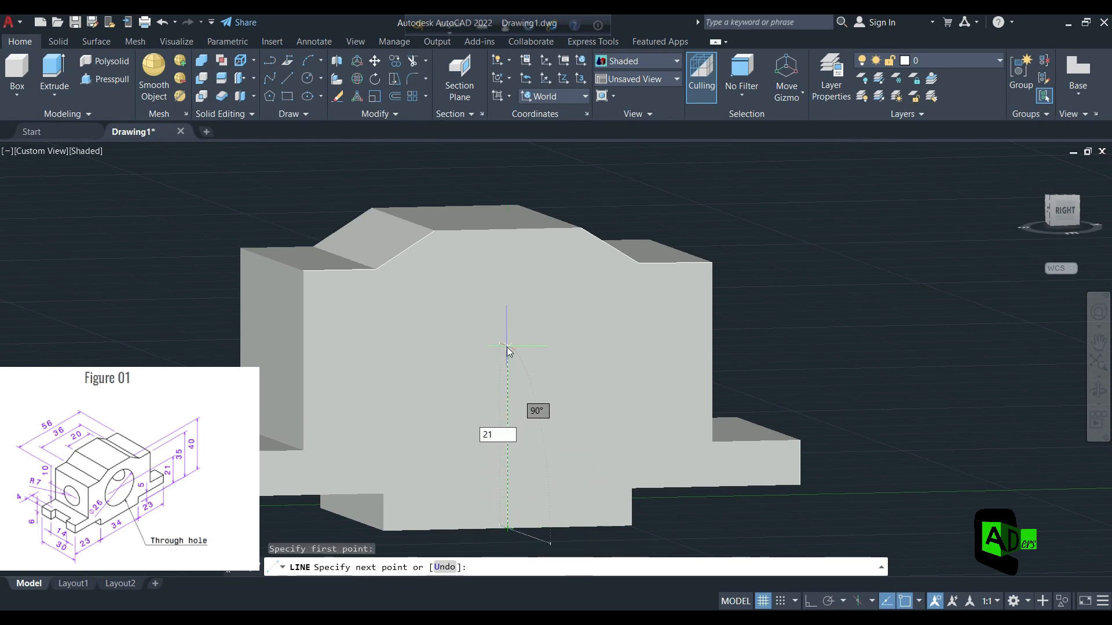
key(Return)
key(Escape)
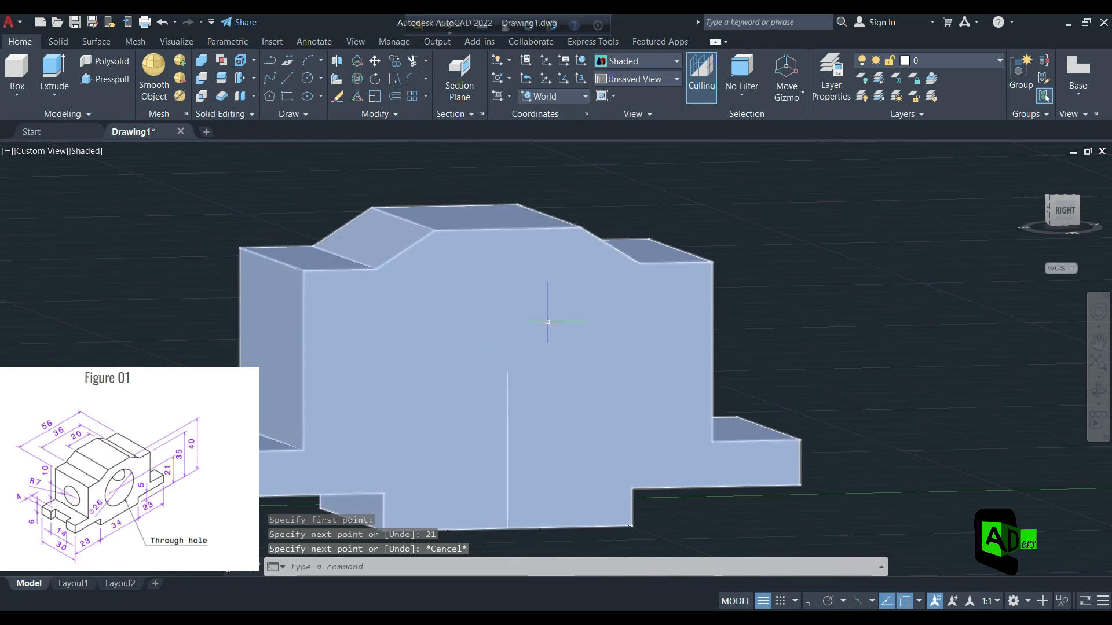
Draw a circle of radius 13 on the front face, centred on the upper end of the 21-long line.
click(307, 80)
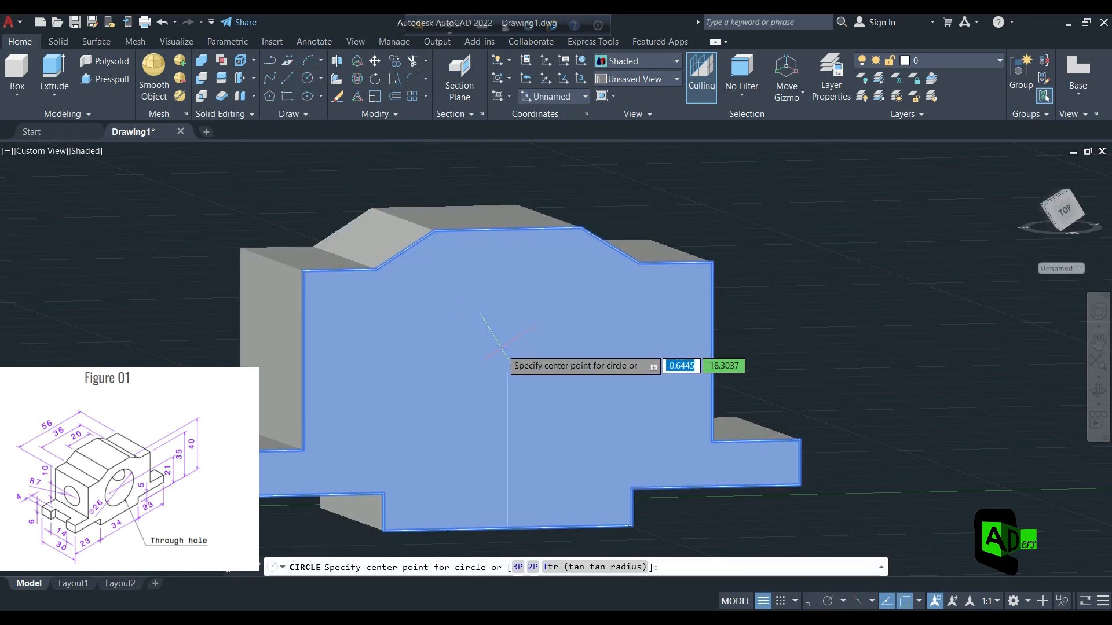
click(507, 371)
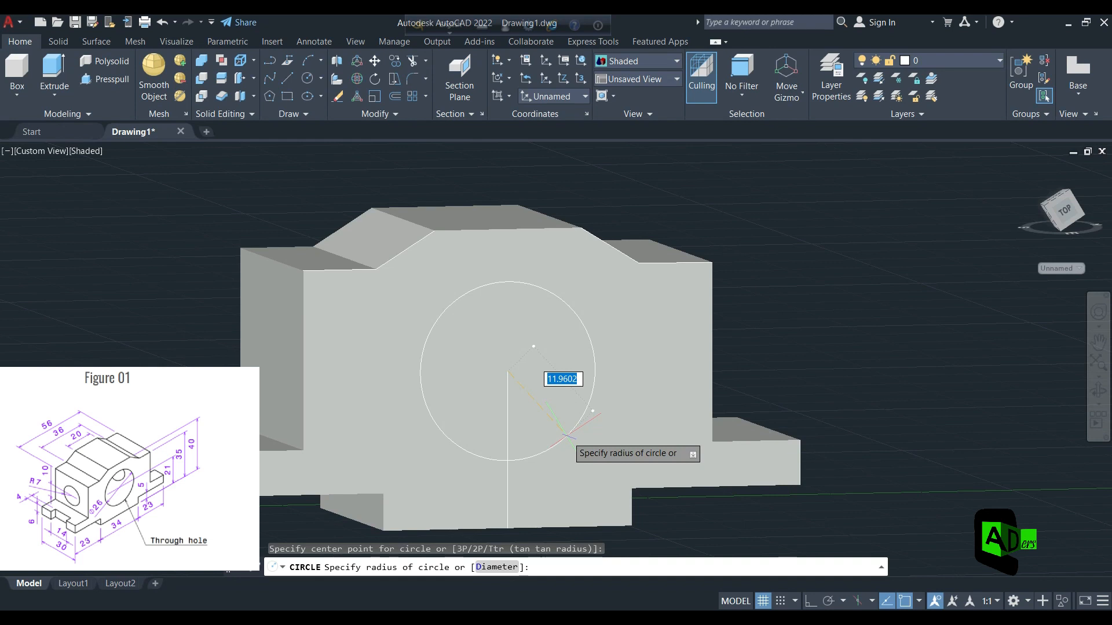
key(Return)
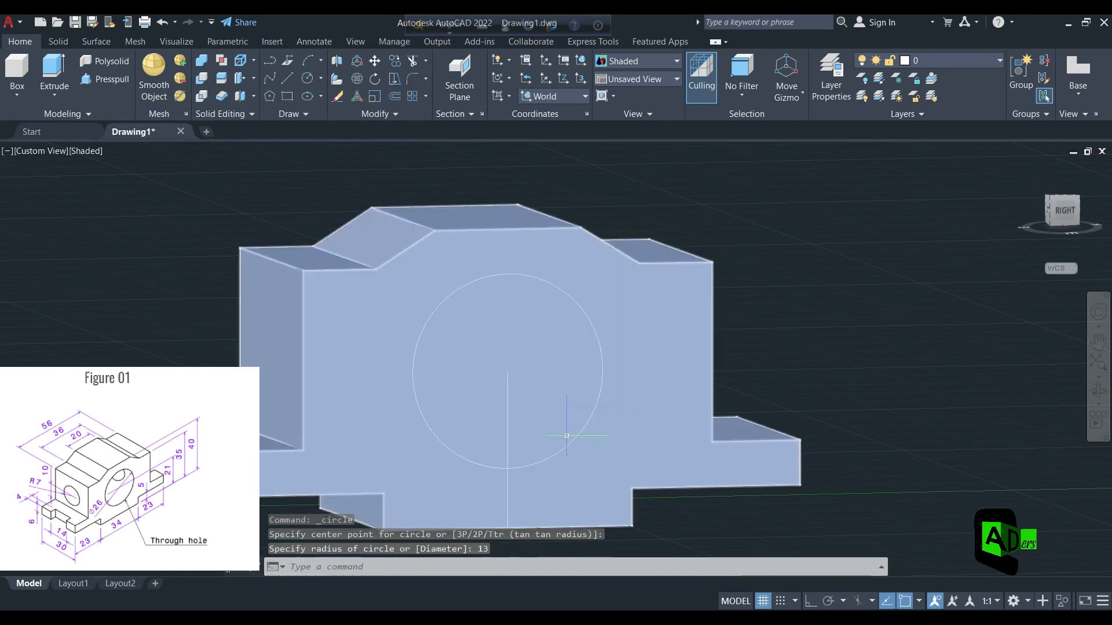
key(Escape)
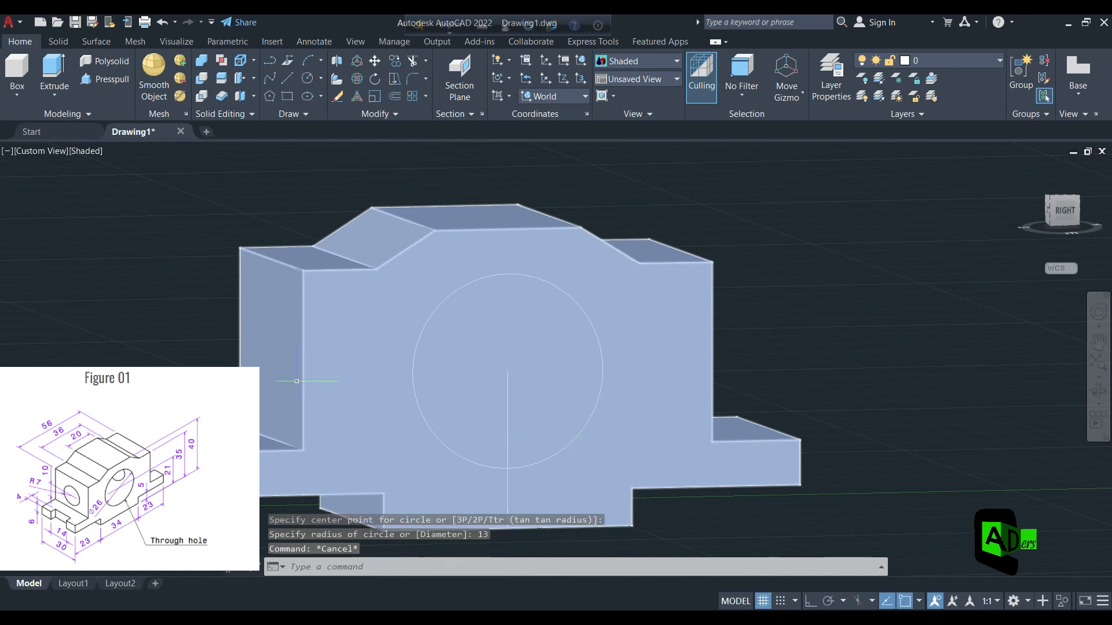
Cut the radius 13 circle through the block with Presspull and delete the vertical construction line.
click(100, 79)
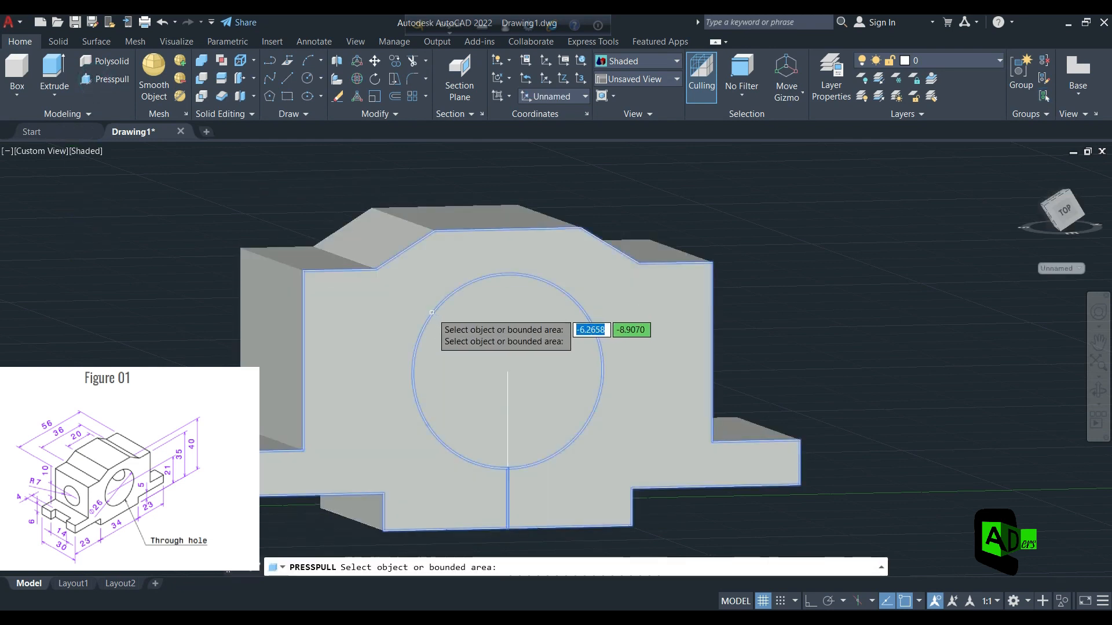
click(437, 322)
click(181, 230)
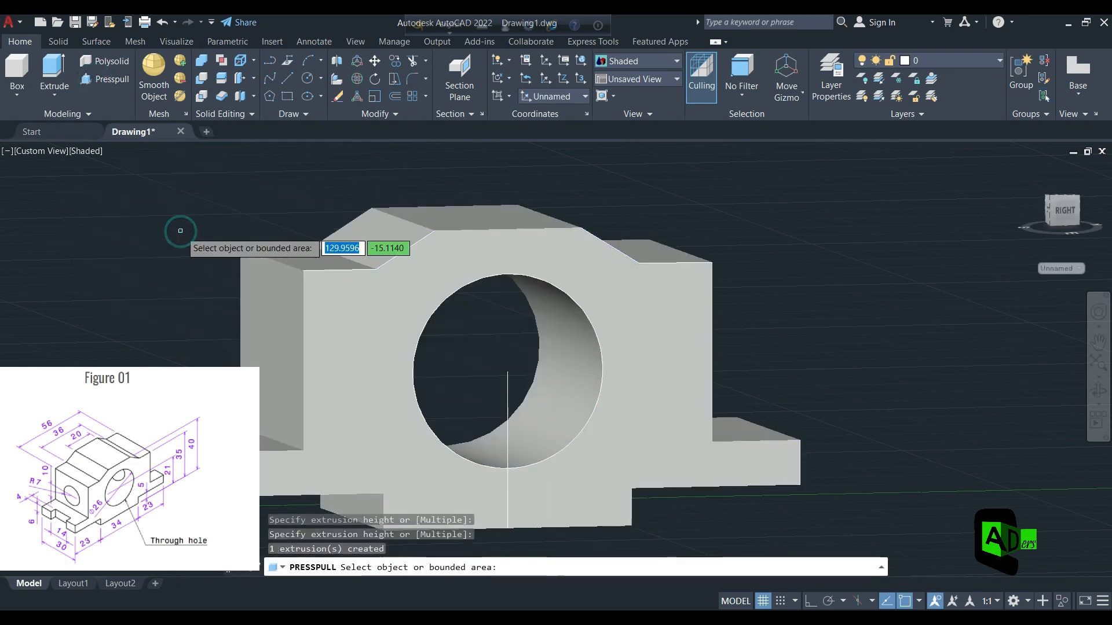
key(Return)
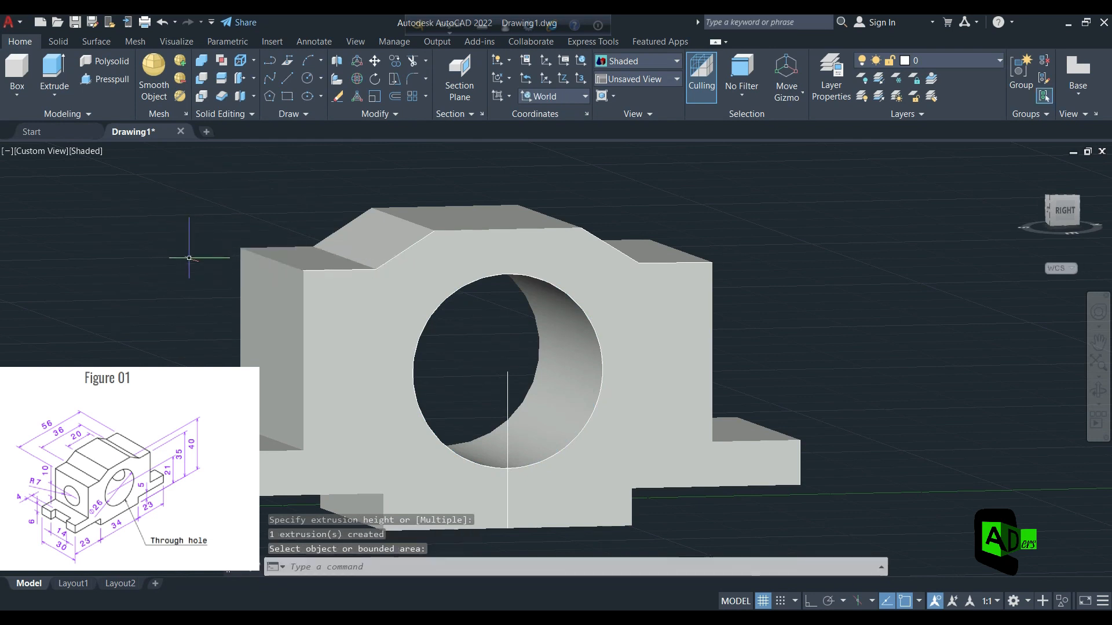
click(508, 401)
key(Delete)
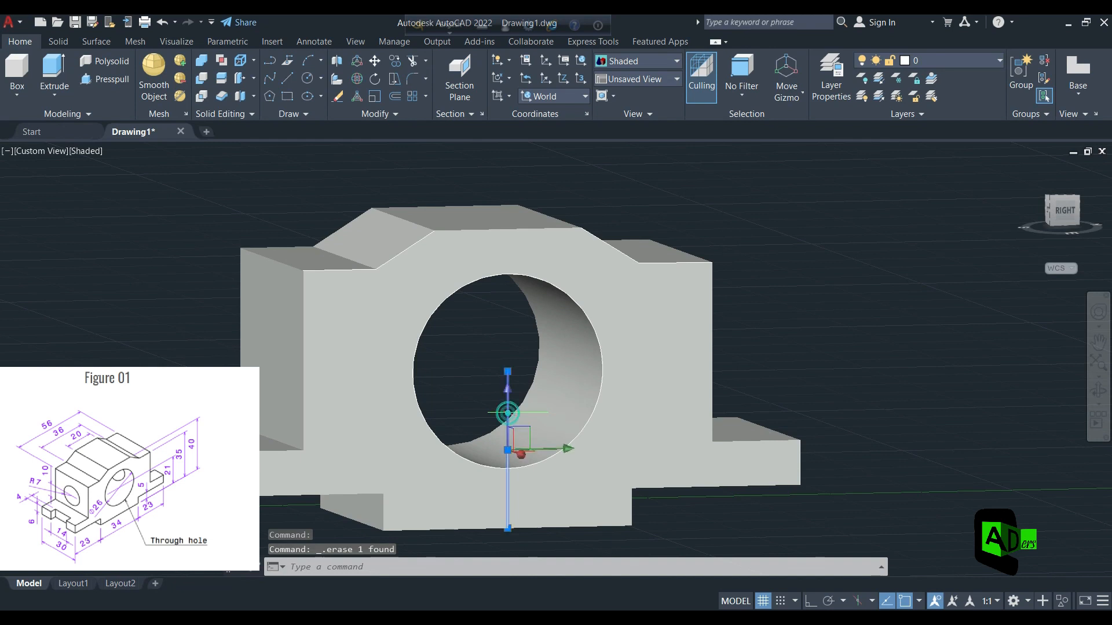
shift+middle_drag(177, 323, 281, 363)
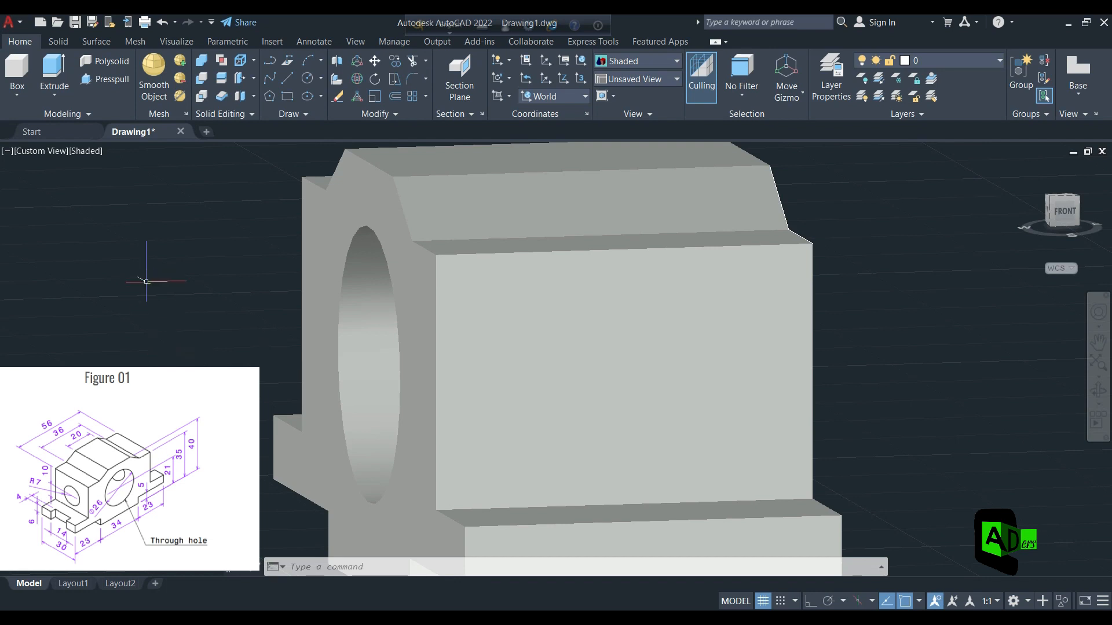
click(286, 82)
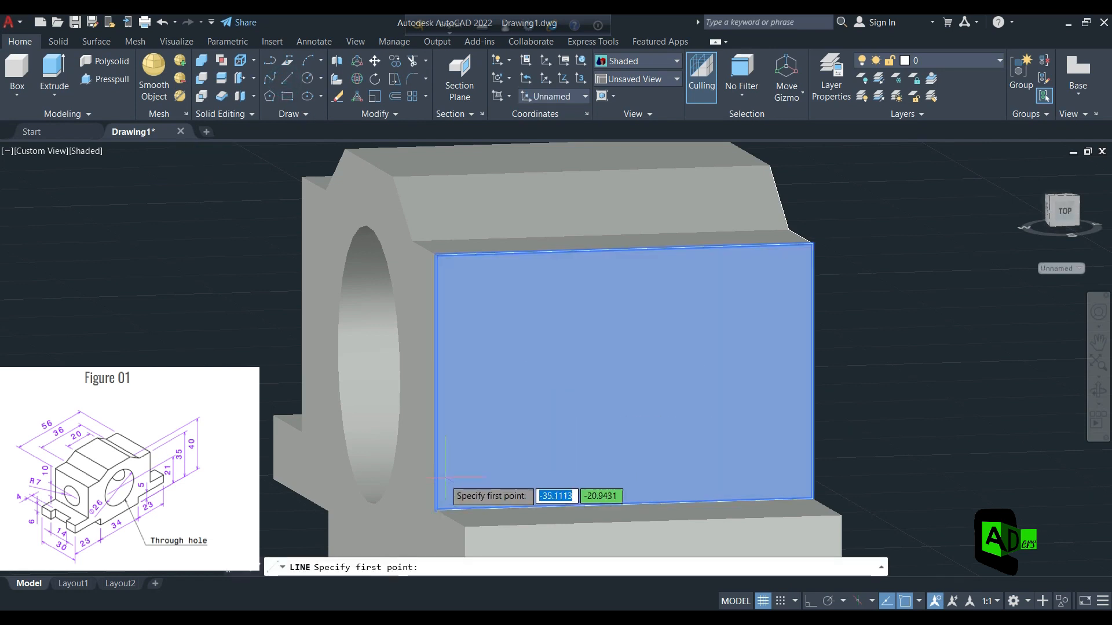
click(440, 510)
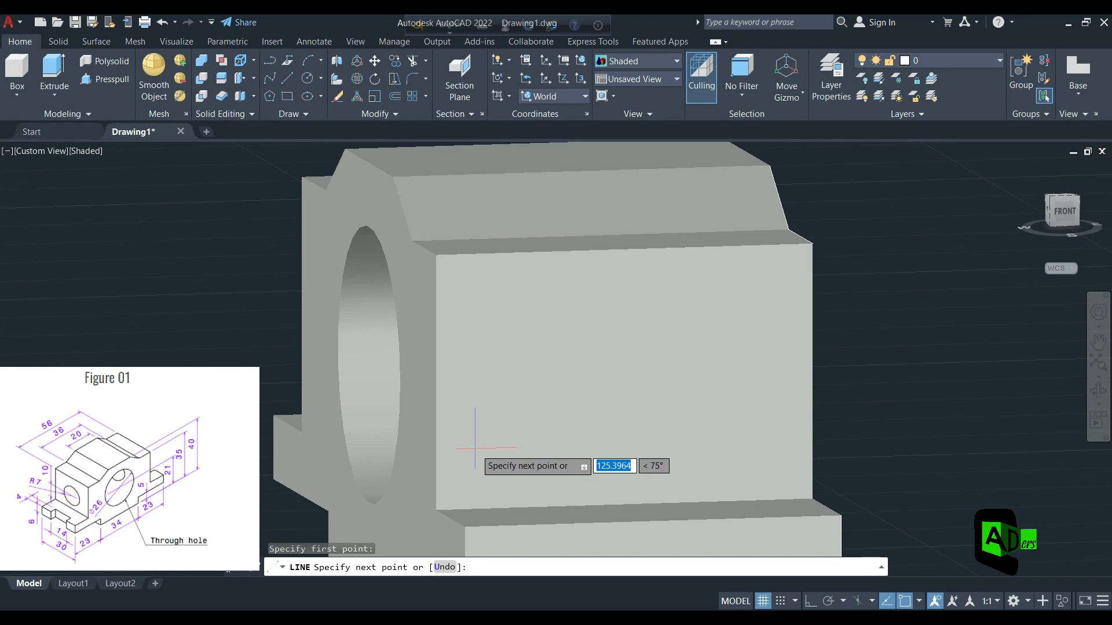
key(Escape)
Turn Ortho on and draw a line 10 long up the end face's left edge from its lower corner.
key(space)
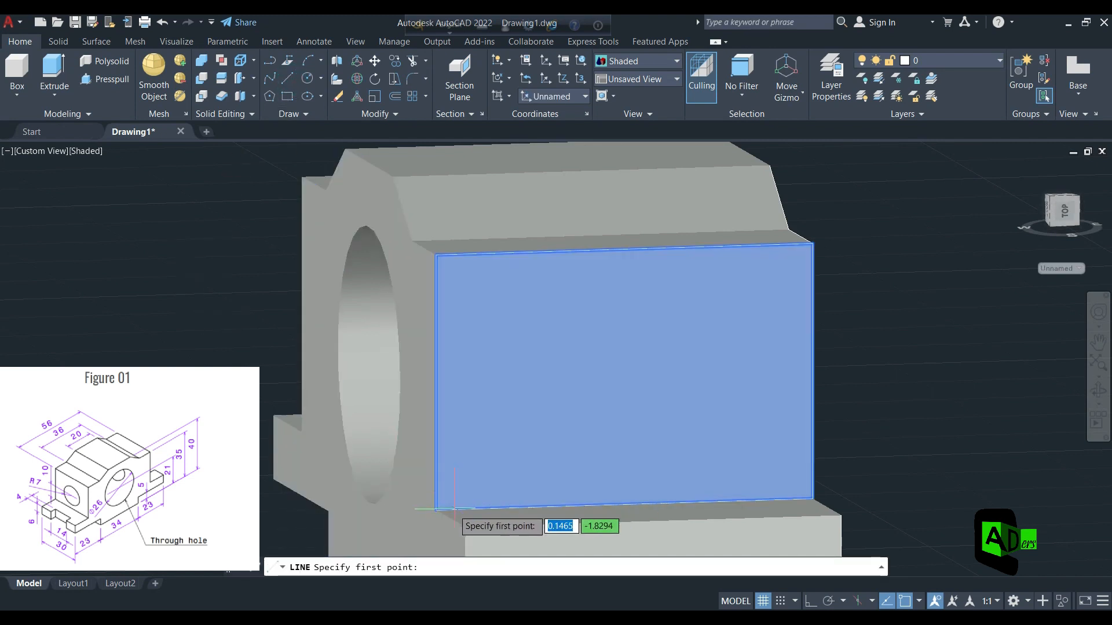
click(436, 510)
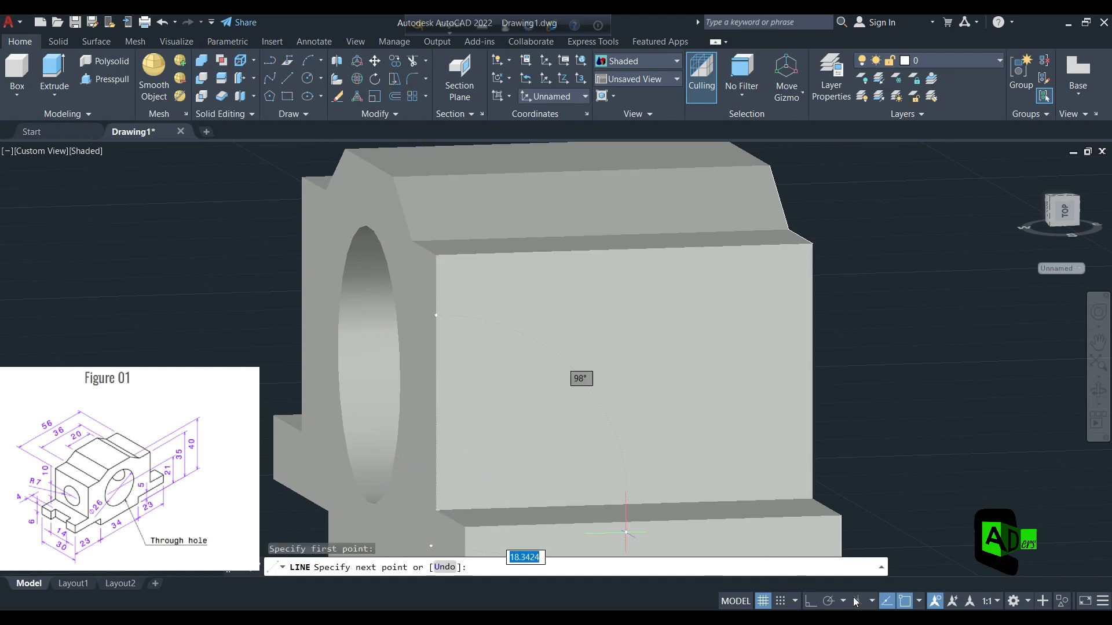
click(811, 601)
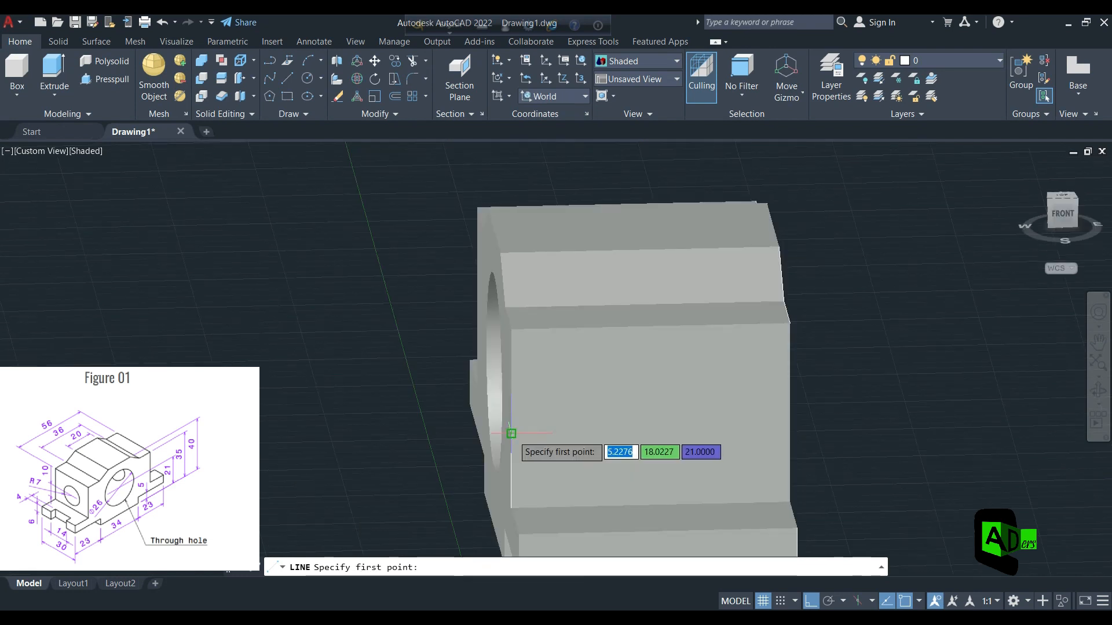
Draw a line 18 long horizontally across the end face from the upper end of the 10-long line.
click(511, 433)
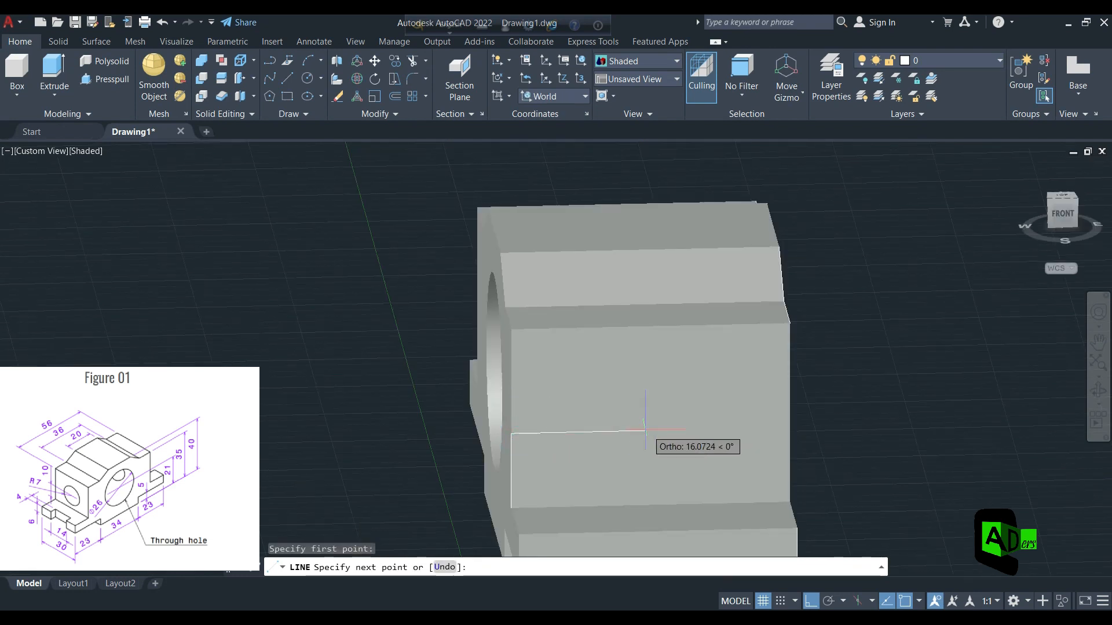
text(18)
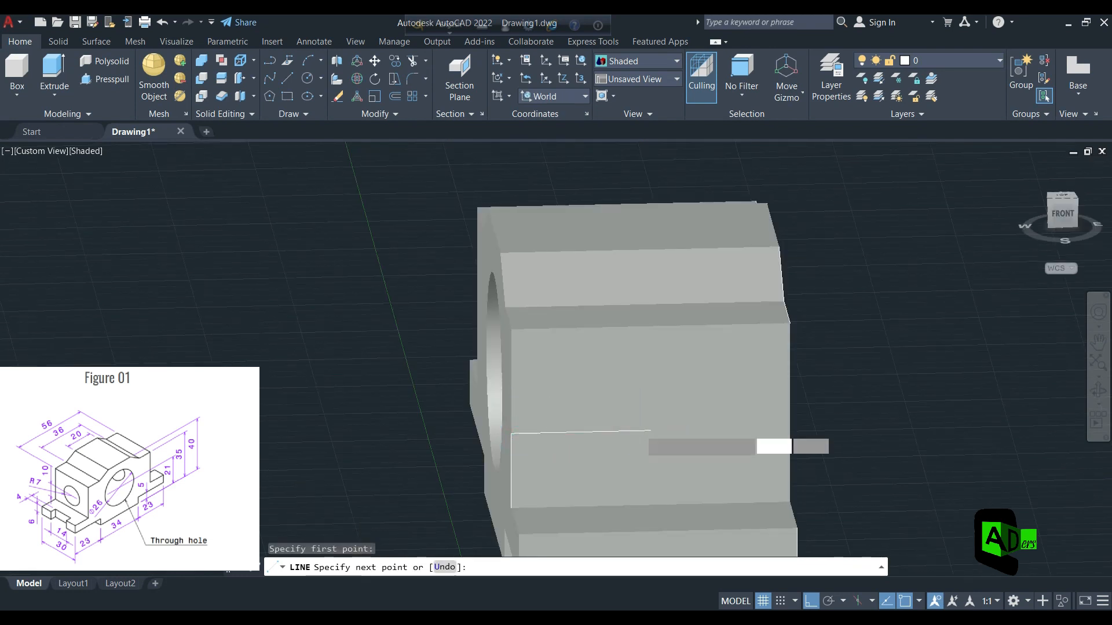
key(Return)
key(Escape)
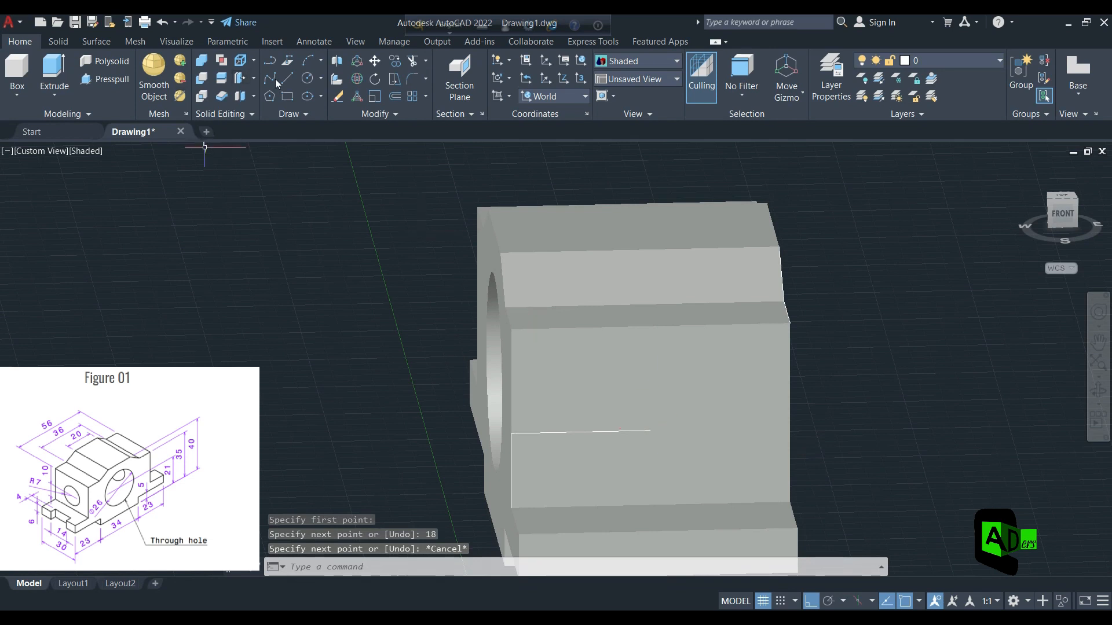
Draw a circle of radius 7 on the end face, centred on the inner end of the 18-long line.
click(306, 79)
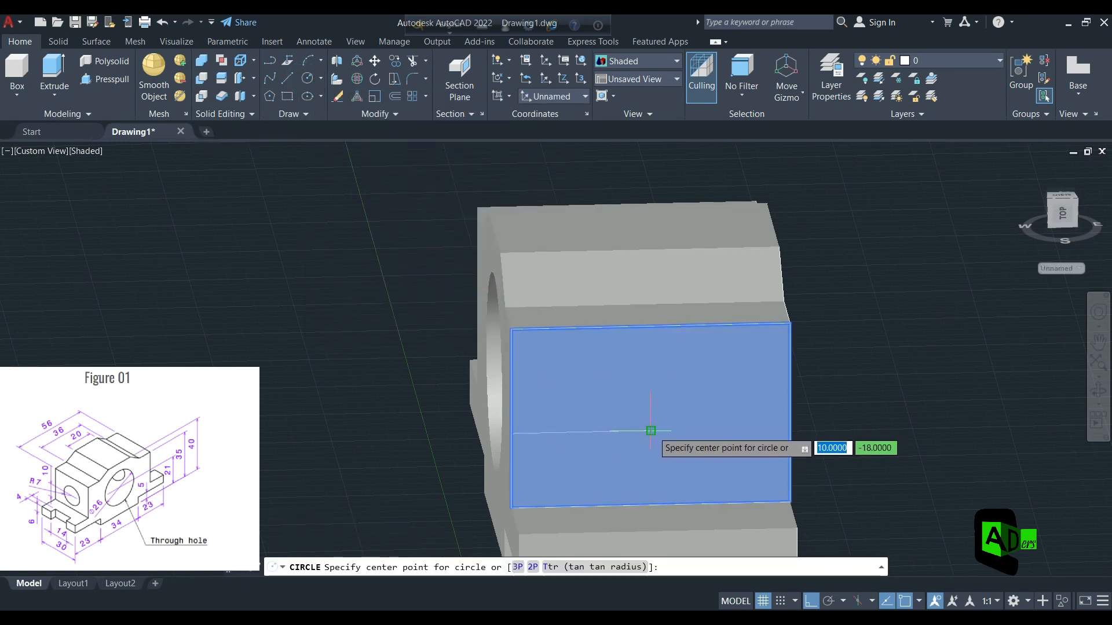
click(651, 431)
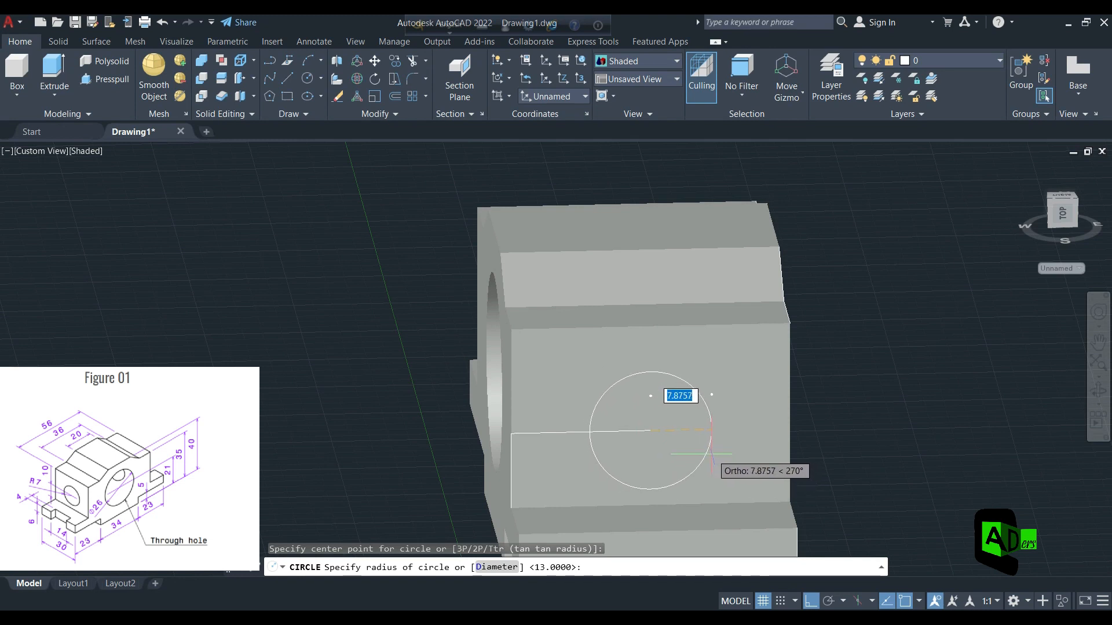
text(7)
key(Return)
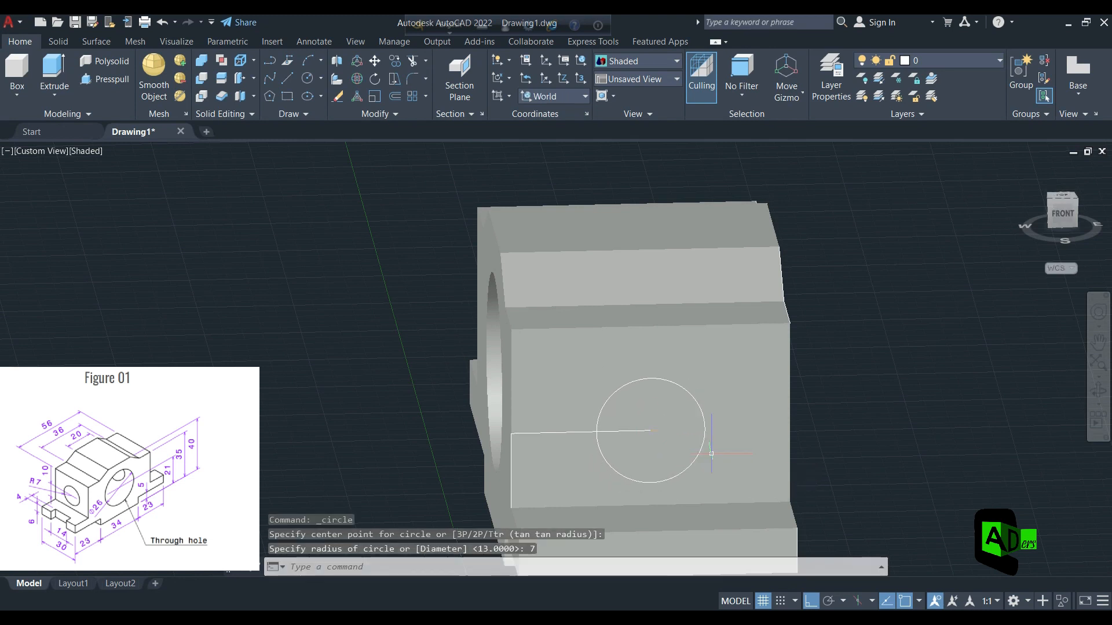
key(Escape)
Cut the radius 7 circle from the end face through the block with Presspull.
shift+middle_drag(919, 459, 898, 533)
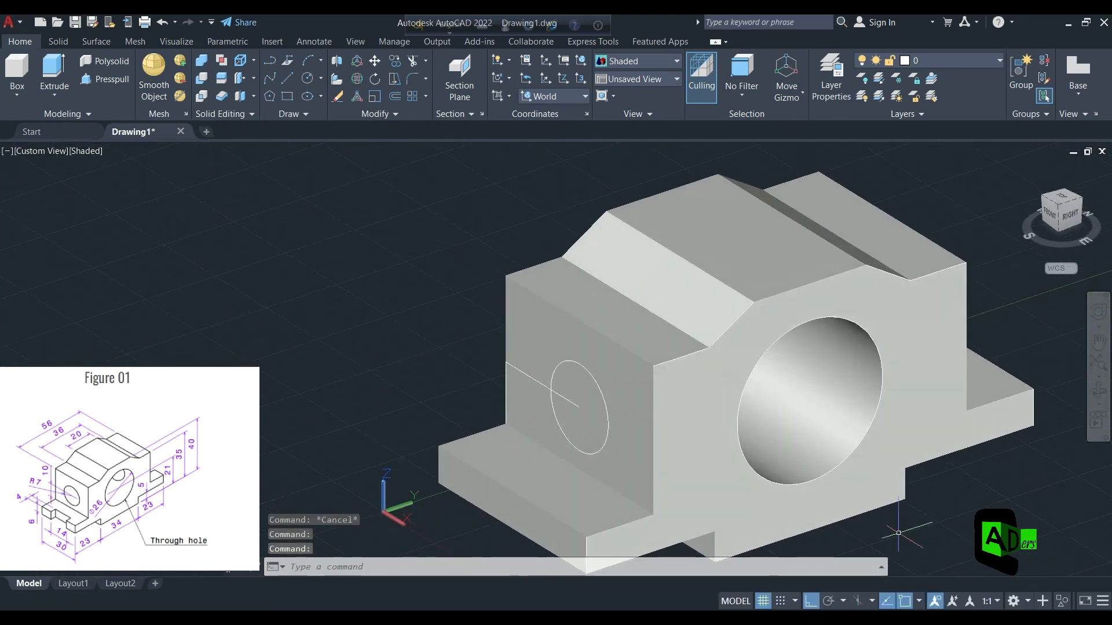
middle_drag(973, 471, 897, 455)
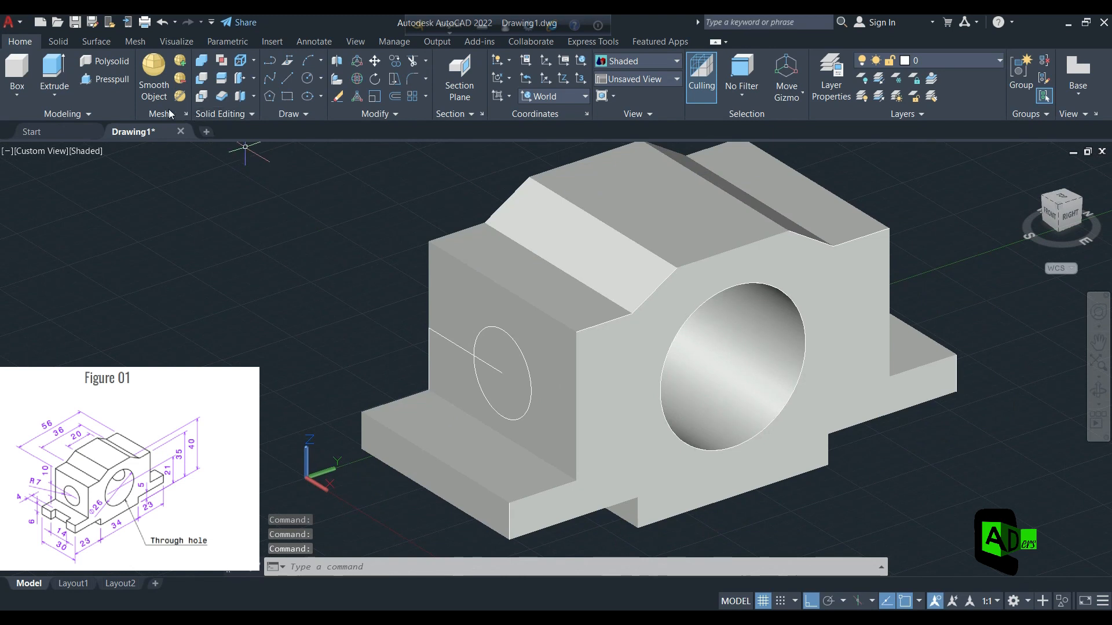
click(111, 81)
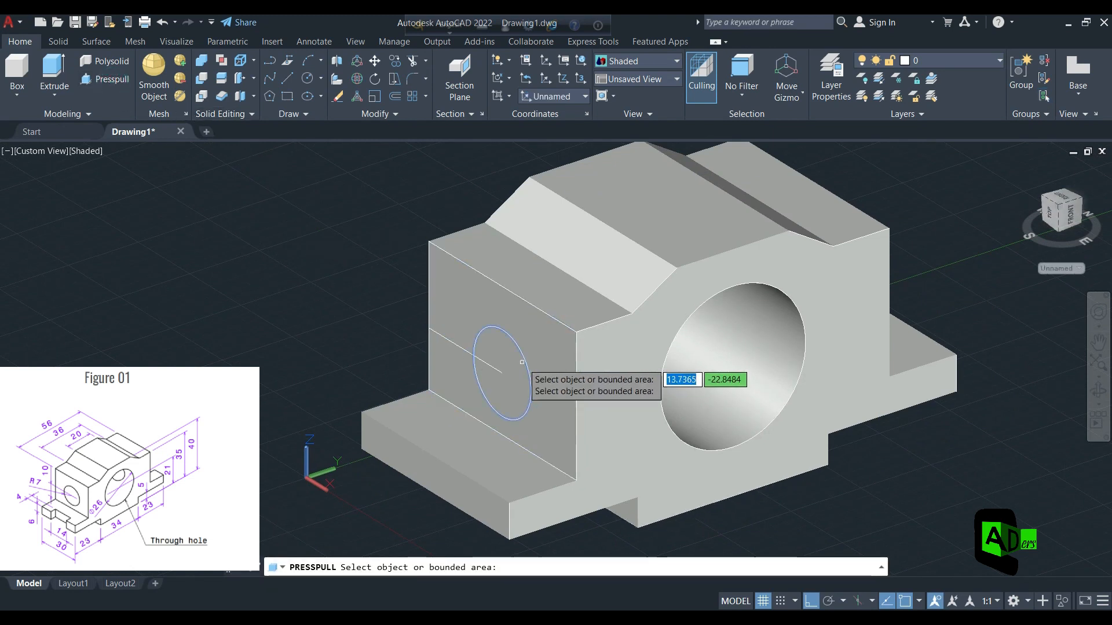
click(502, 373)
click(975, 246)
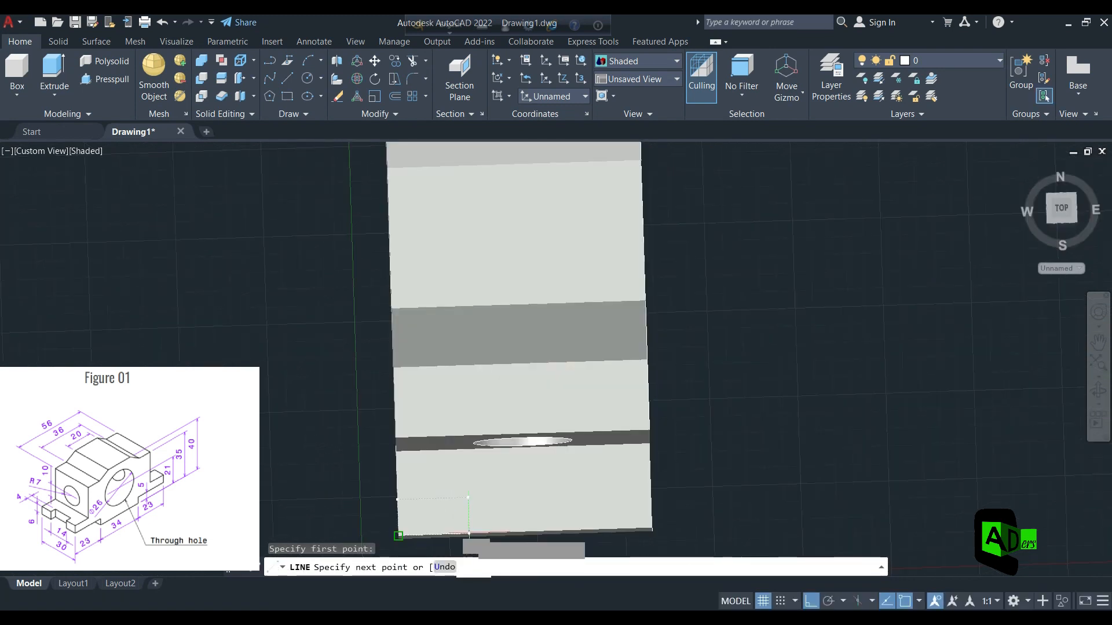
Draw a line 11 long from the lower flange's outer corner along its outer edge.
text(11)
key(Return)
key(Escape)
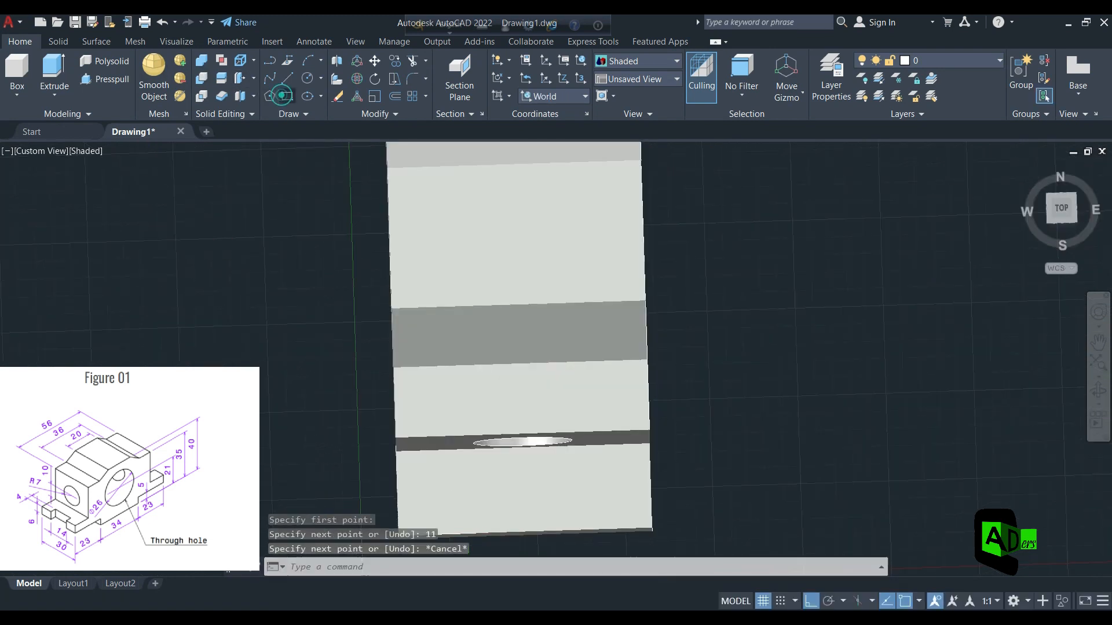
Draw a 14 by 4 rectangle on the lower flange's top face, starting from the inner end of the 11-long line.
click(282, 95)
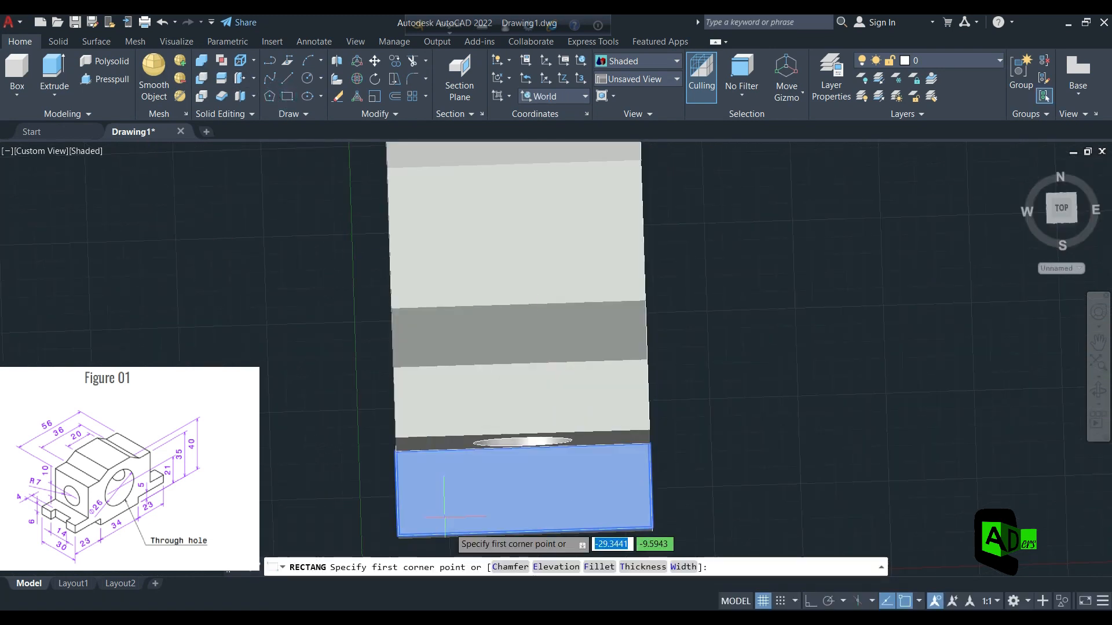
click(475, 533)
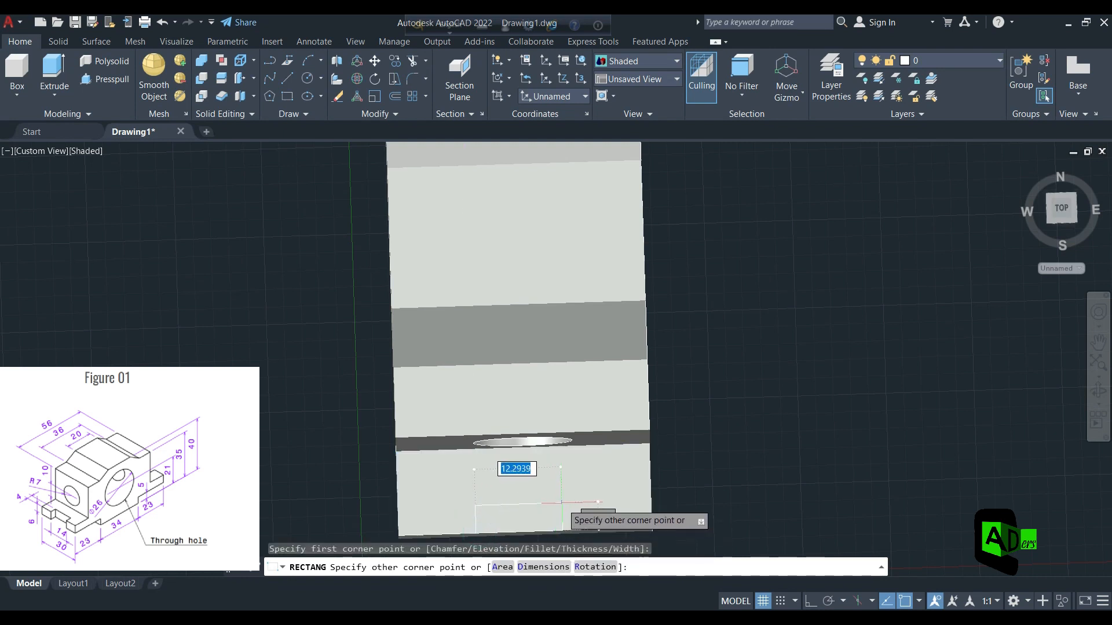
key(Tab)
text(4)
key(Return)
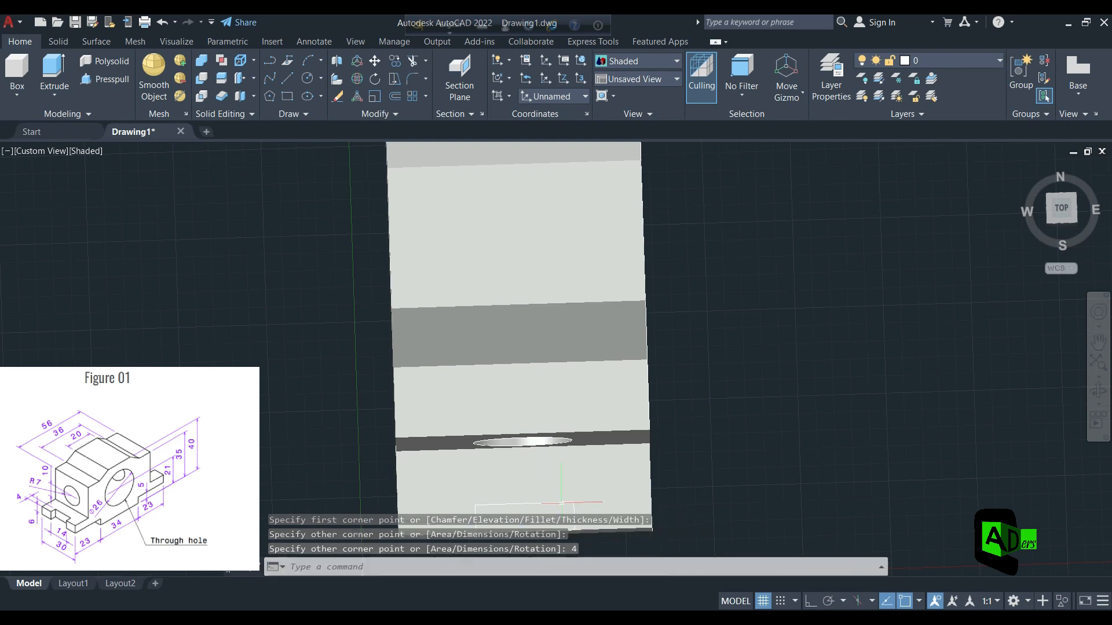
key(Escape)
shift+middle_drag(735, 414, 729, 385)
scroll(667, 470, up, 2)
scroll(668, 470, down, 5)
shift+middle_drag(692, 495, 697, 498)
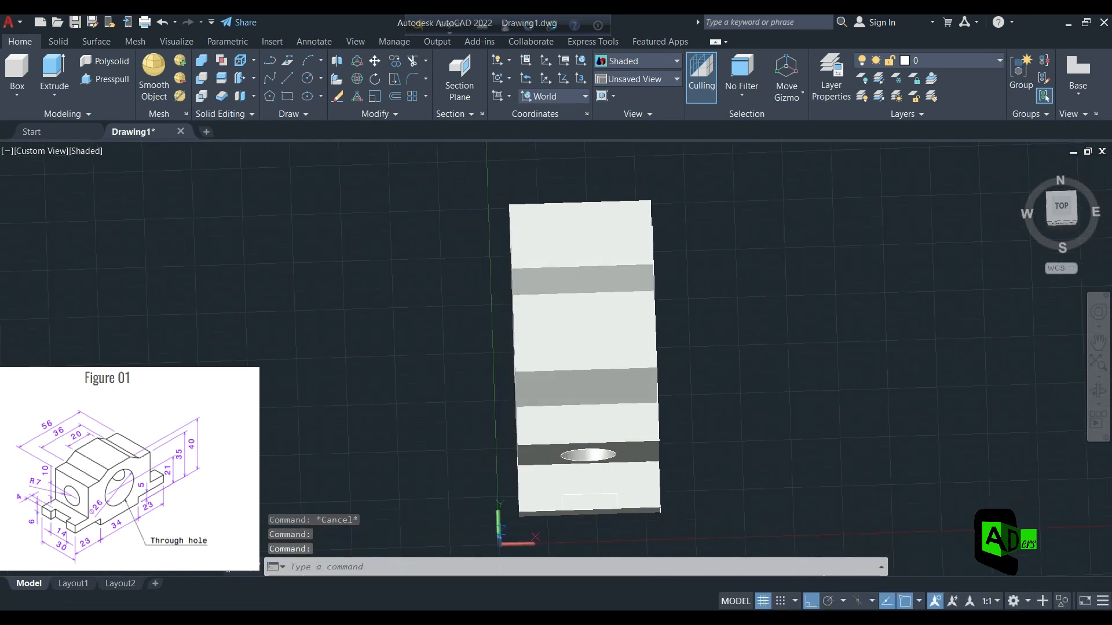
Cut the rectangle down through the lower flange with Presspull and delete its leftover outline.
click(107, 83)
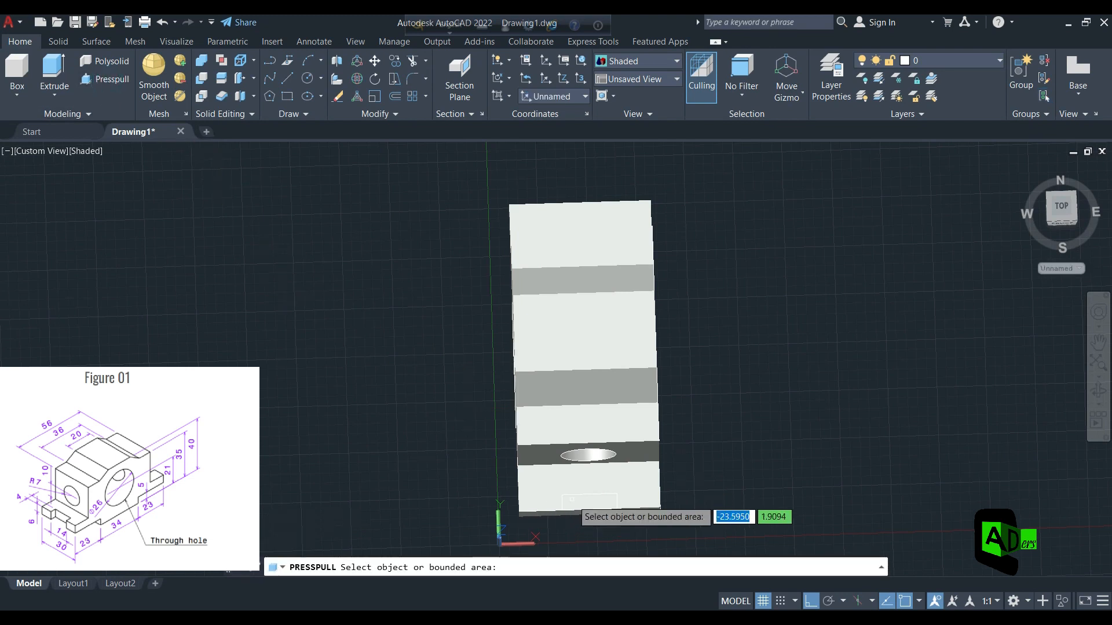
click(585, 503)
click(580, 531)
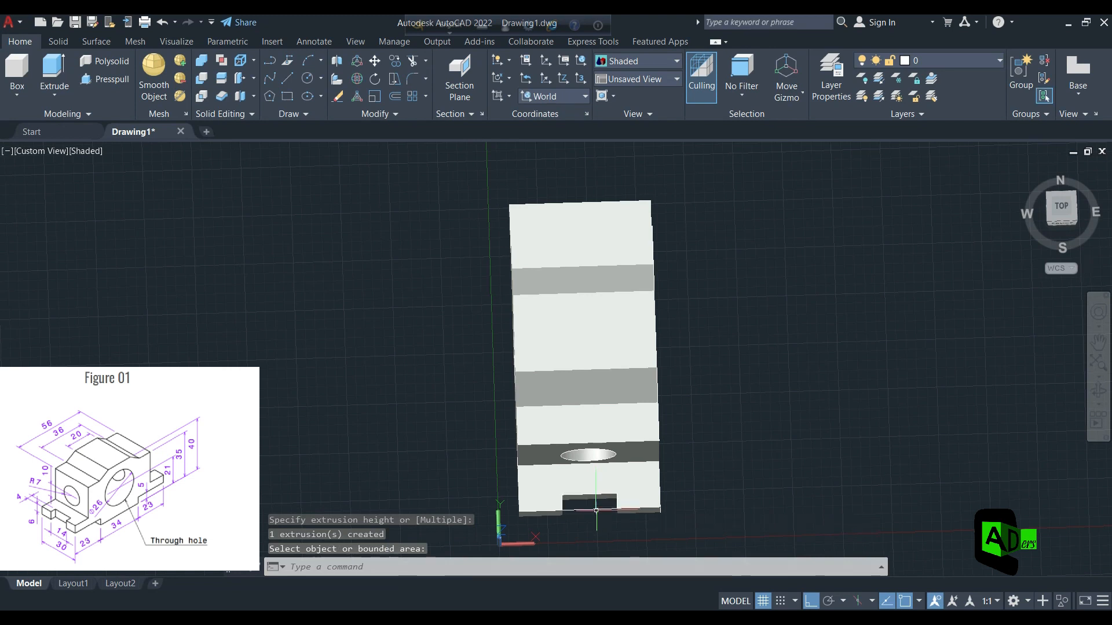
key(Escape)
click(596, 508)
key(Delete)
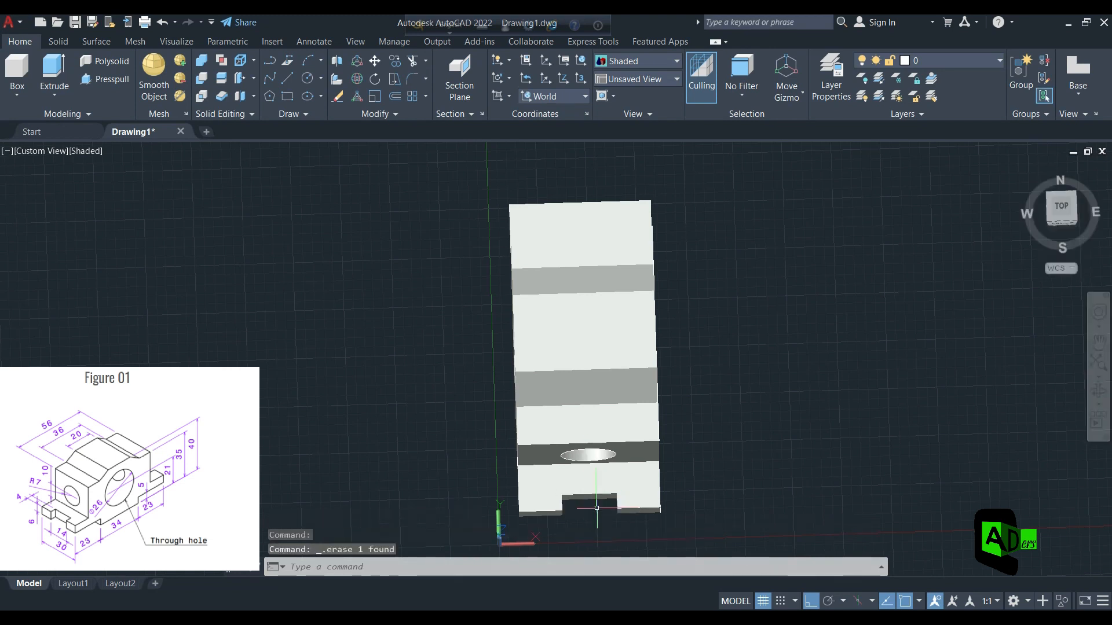
Draw a line 11 long on the opposite flange's top face, from its outer corner along the outer edge.
shift+middle_drag(797, 459, 405, 371)
scroll(579, 411, down, 3)
scroll(599, 399, up, 5)
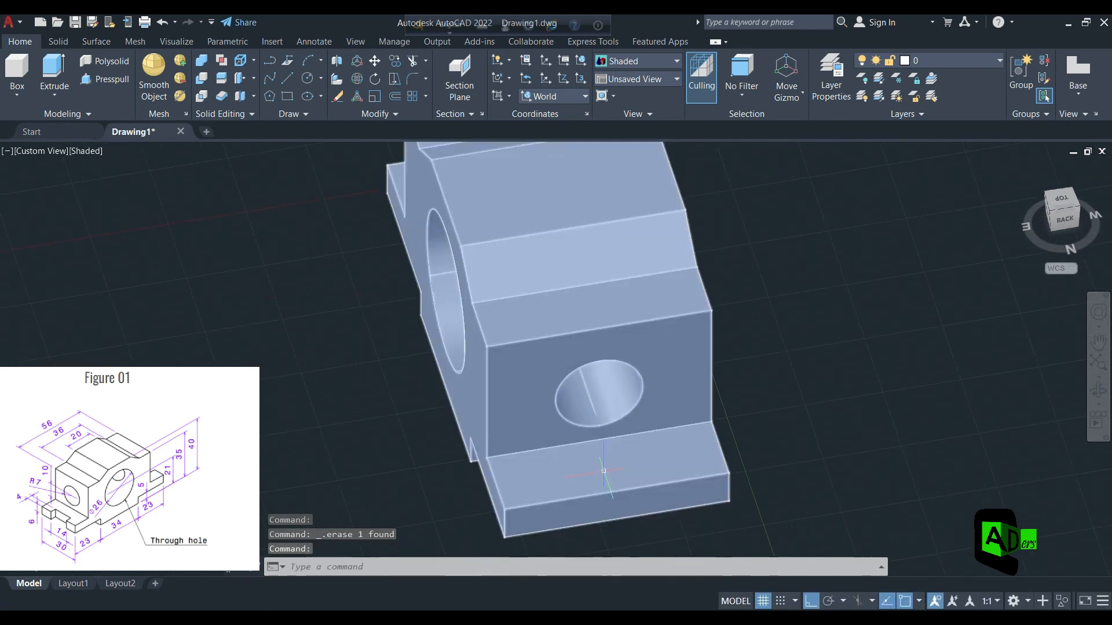
click(288, 85)
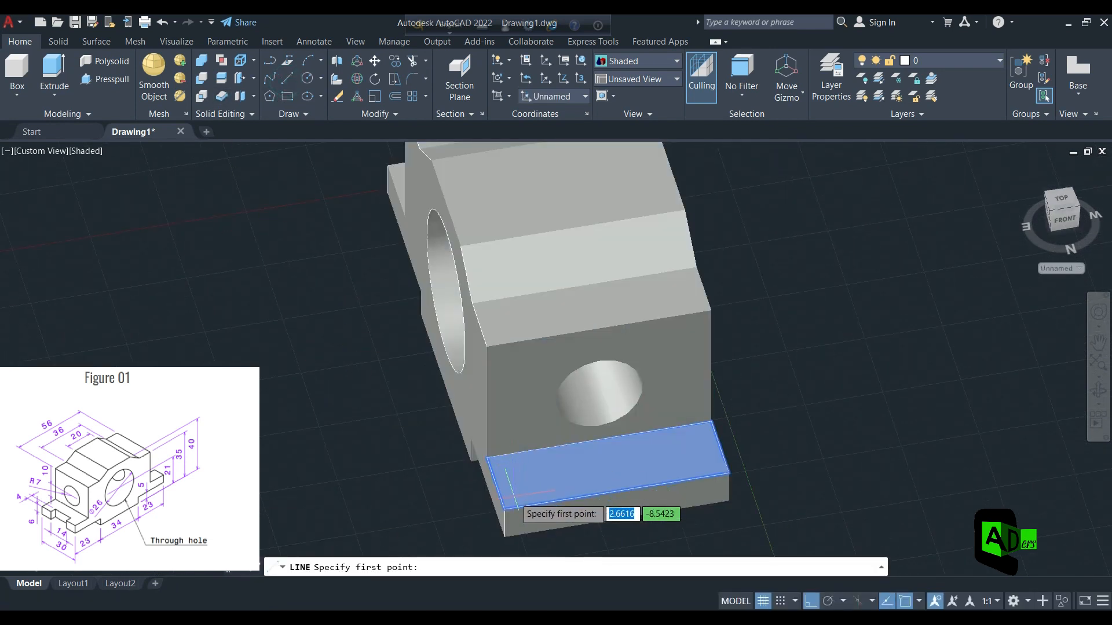
click(504, 510)
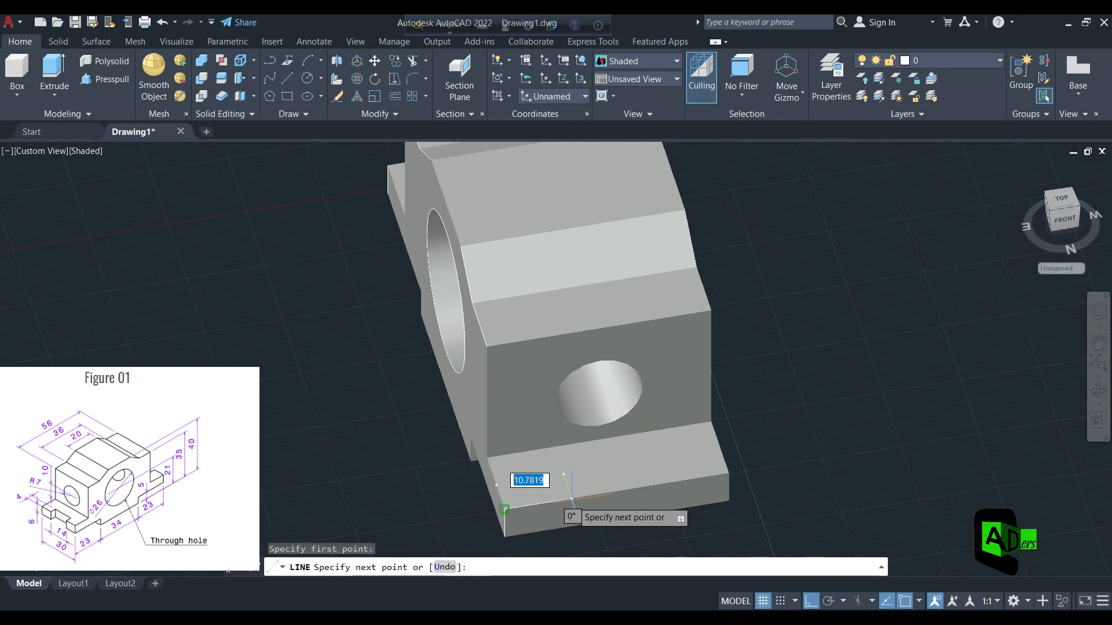
text(11)
key(Return)
key(Escape)
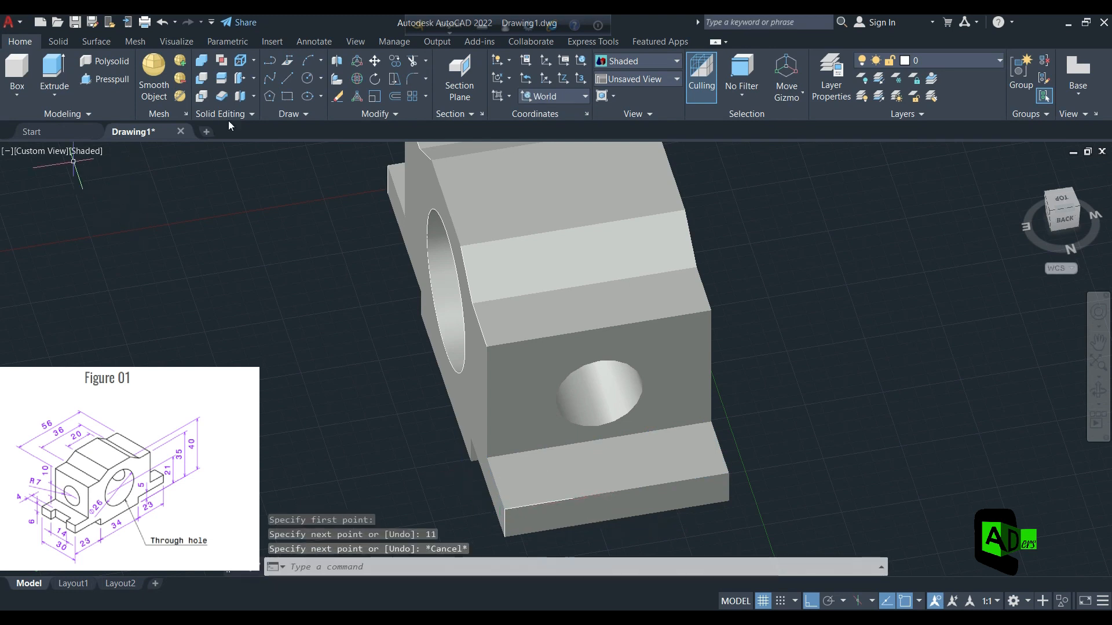
Draw a 14 by 4 rectangle on the opposite flange, from the end of the 11-long line inward from the outer edge.
click(287, 98)
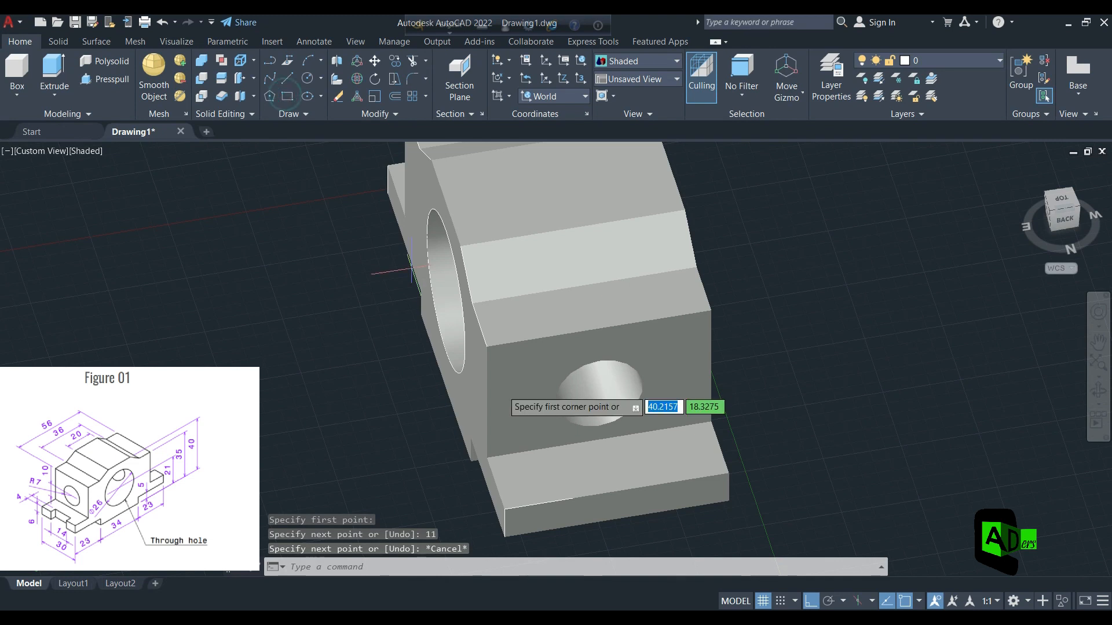
click(572, 499)
text(14)
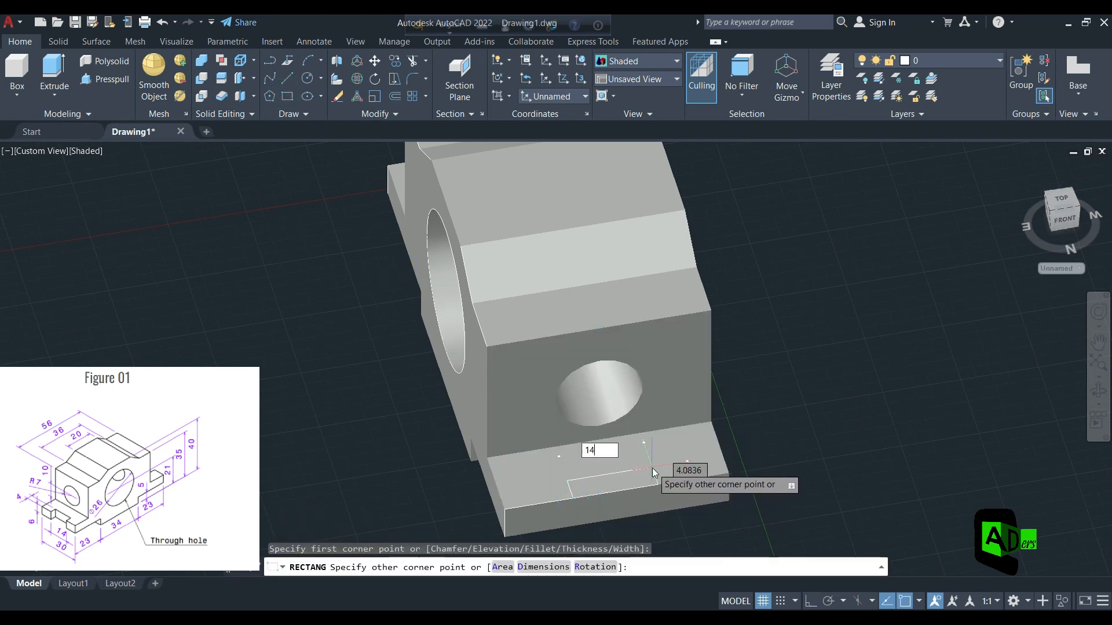
key(Tab)
text(4)
key(Return)
key(Escape)
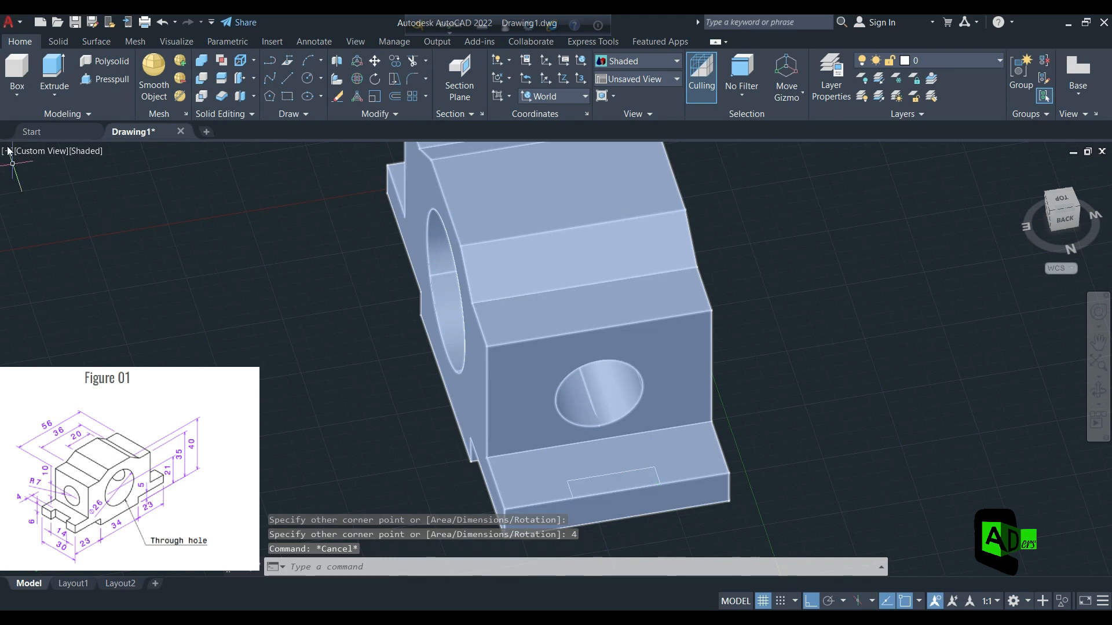
Cut the 14 by 4 rectangle through the opposite flange with Presspull and erase the remaining rectangle outline.
click(105, 79)
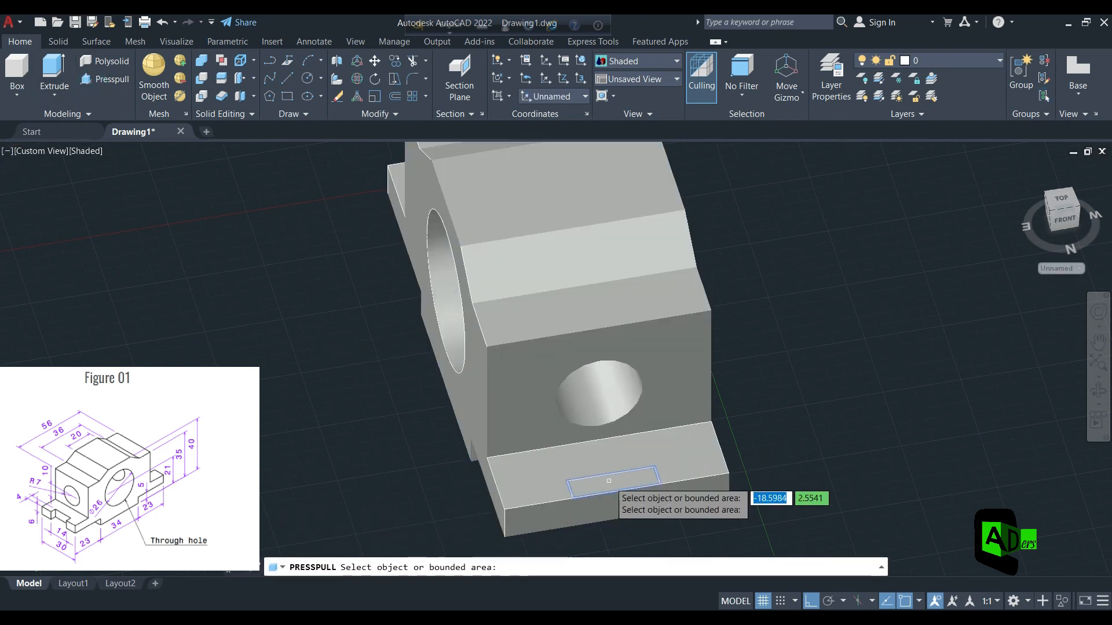
click(609, 481)
click(608, 528)
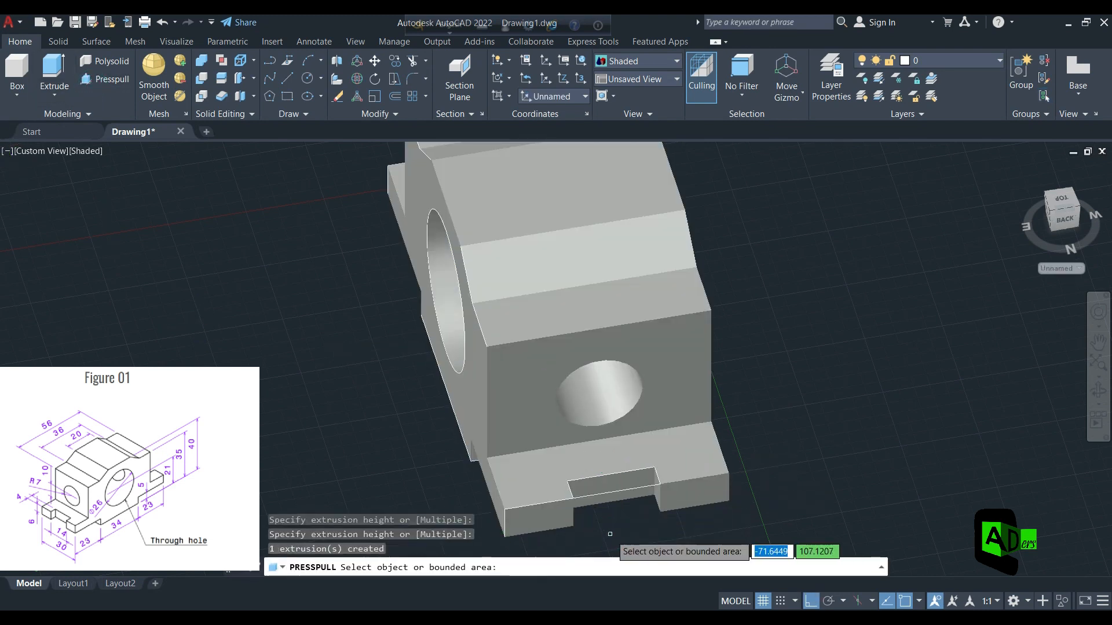
key(Return)
click(610, 494)
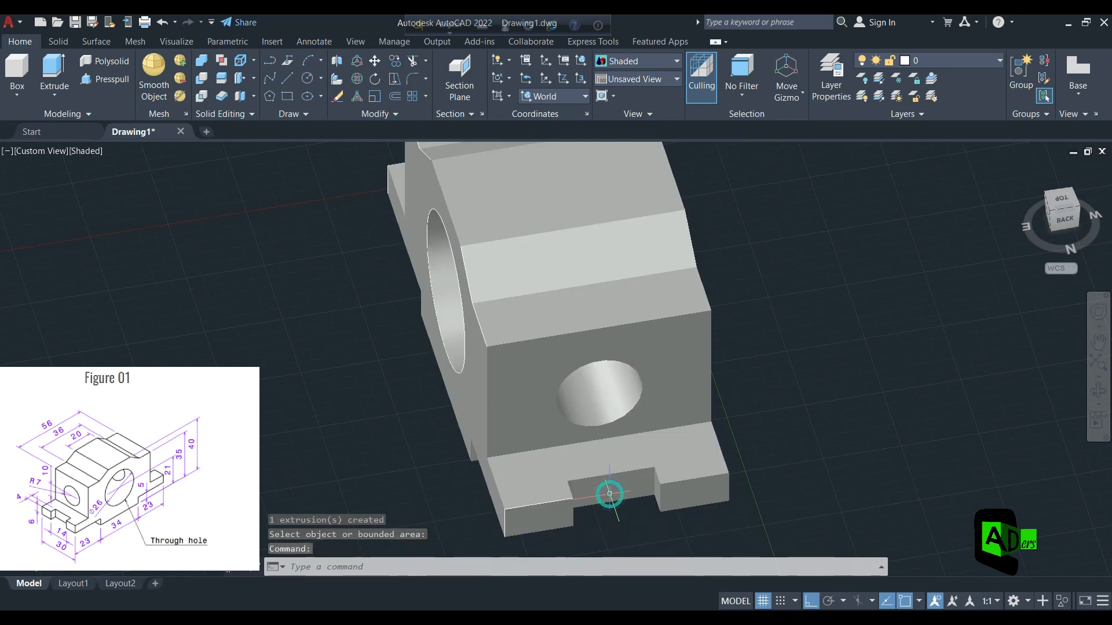
key(Delete)
shift+middle_drag(330, 422, 463, 420)
middle_drag(590, 400, 842, 408)
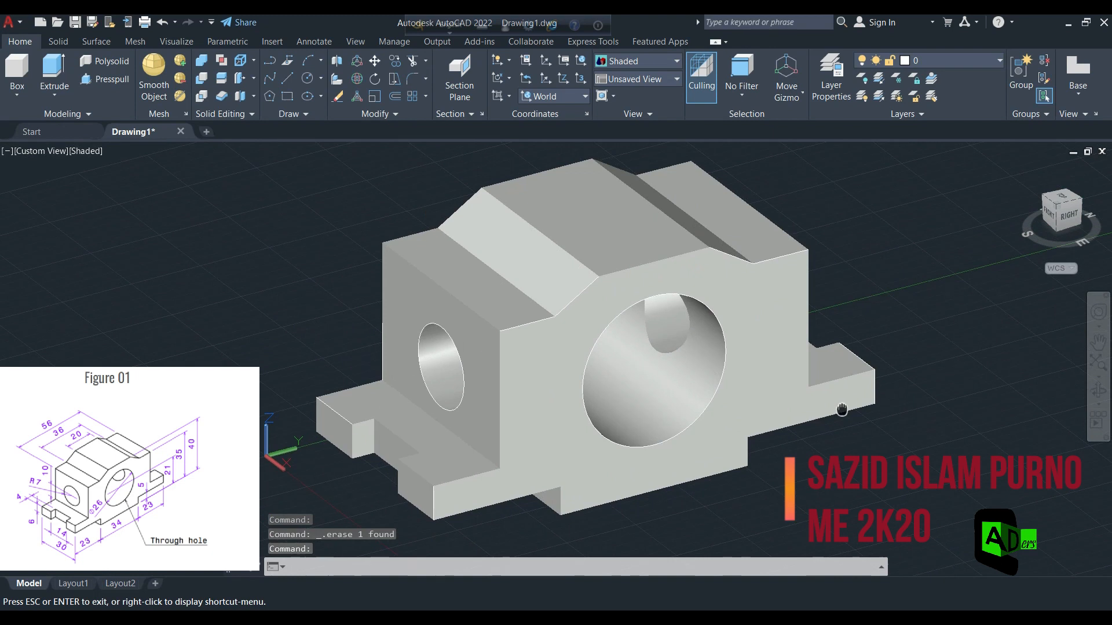